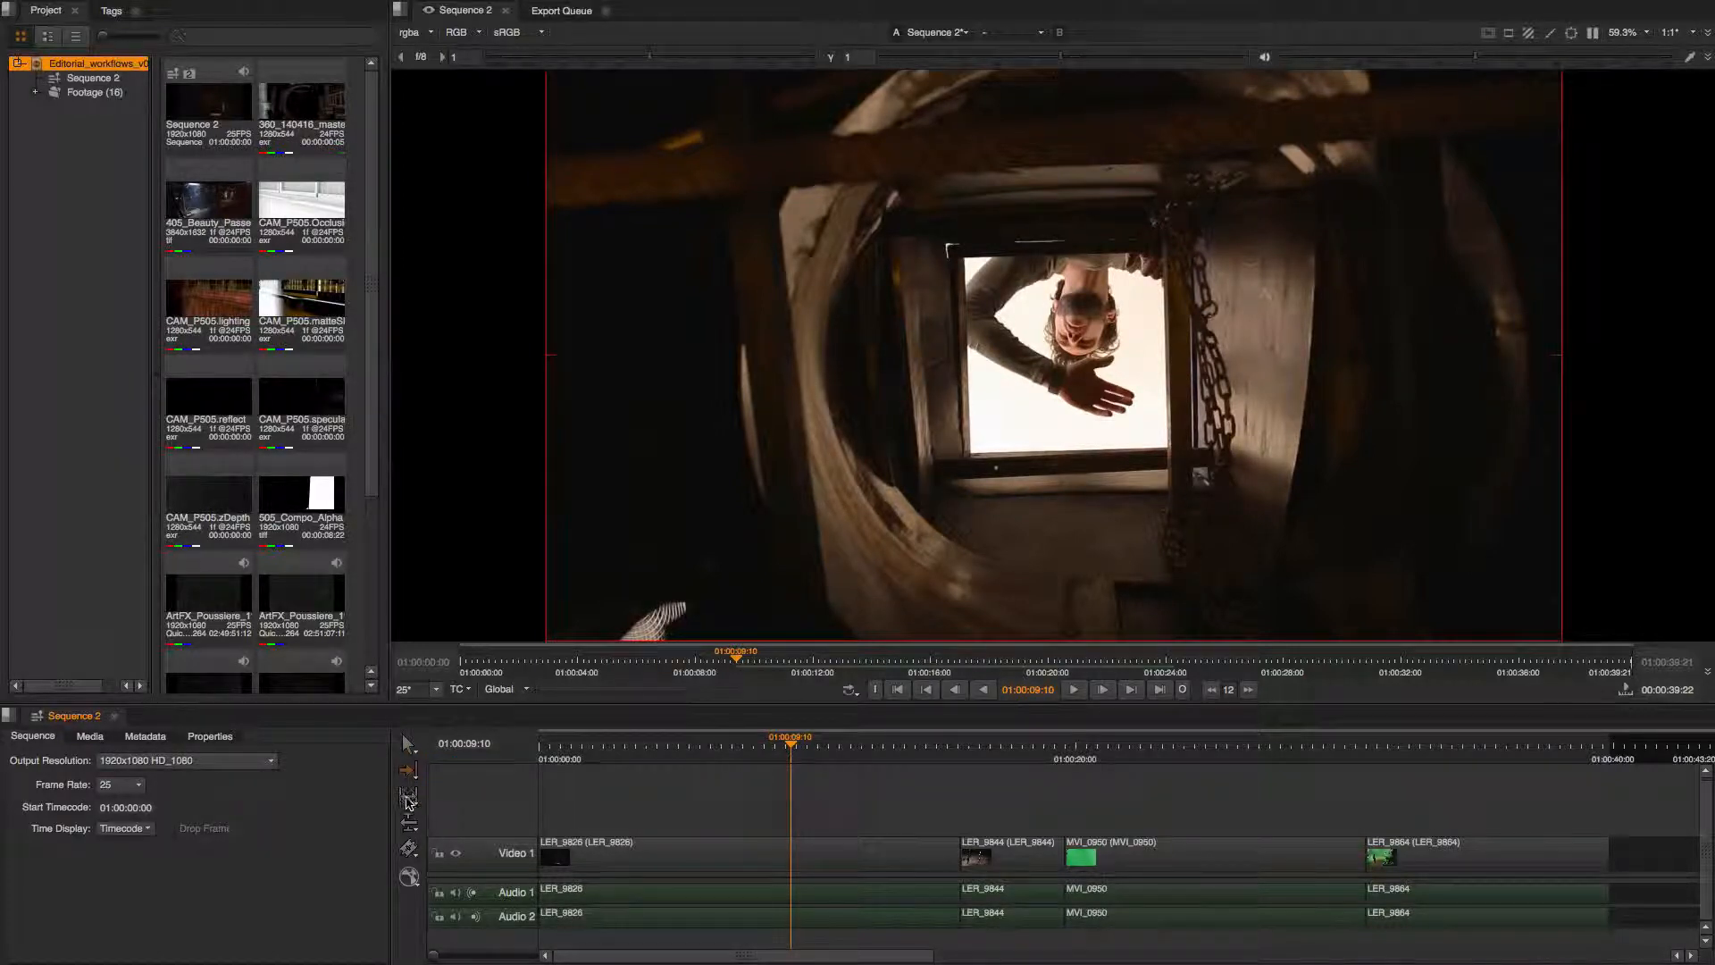
left_click(410, 802)
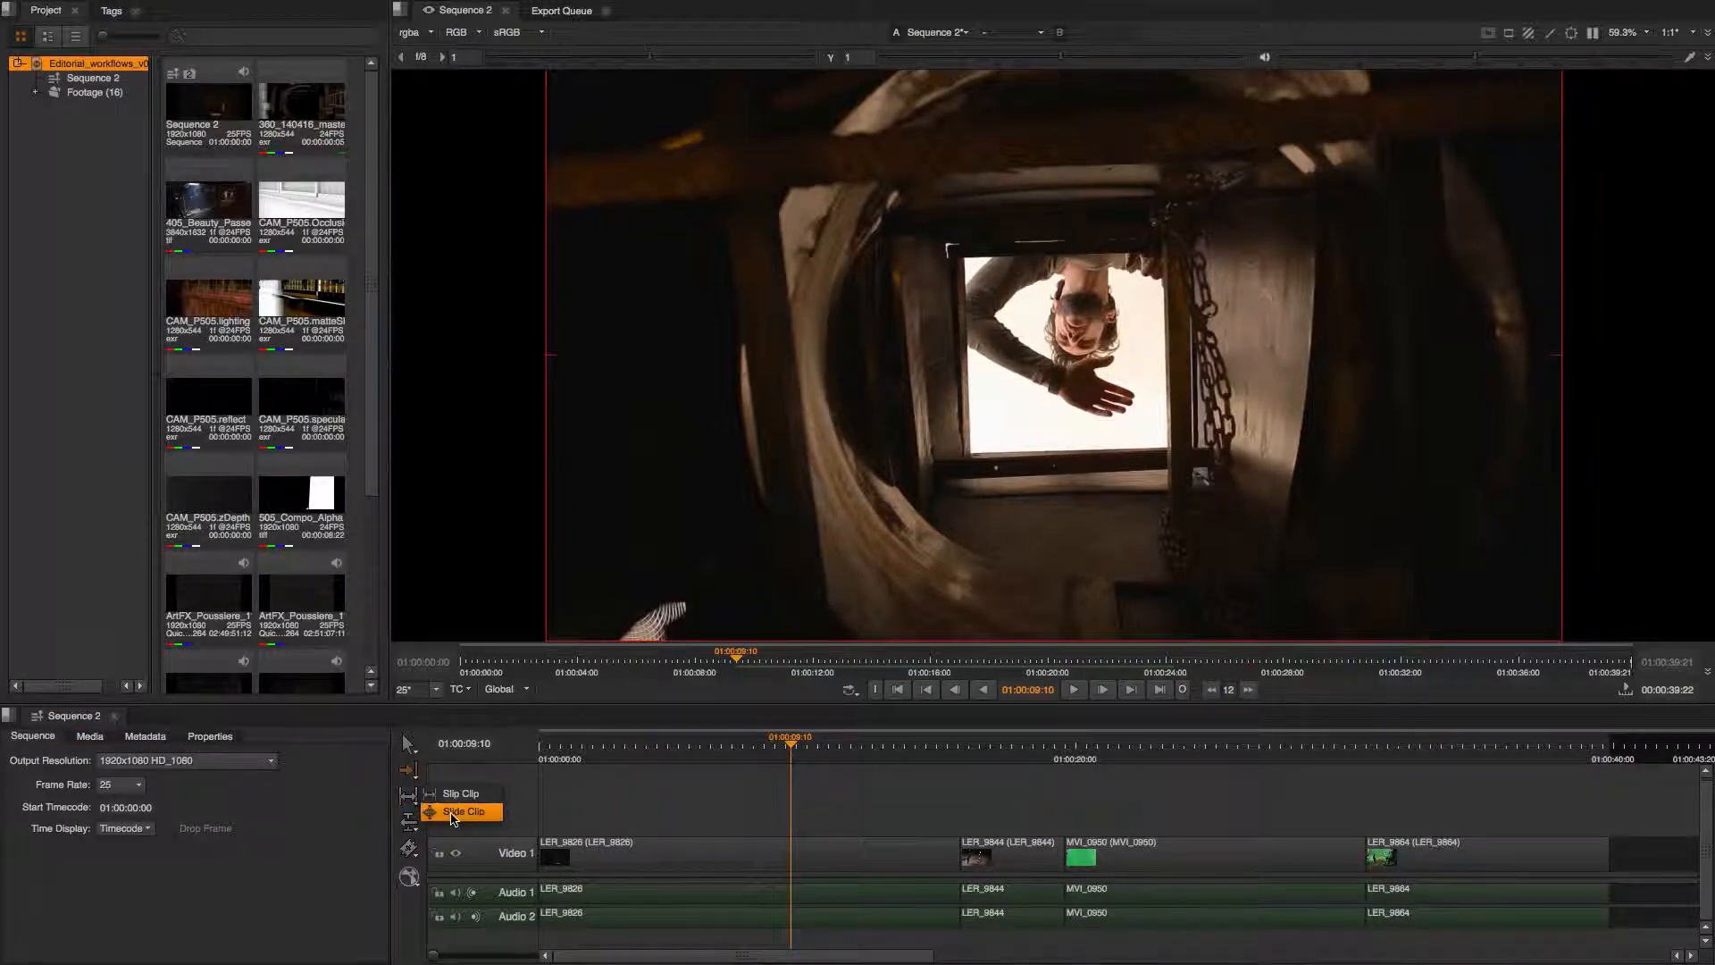
left_click(451, 811)
left_click(410, 823)
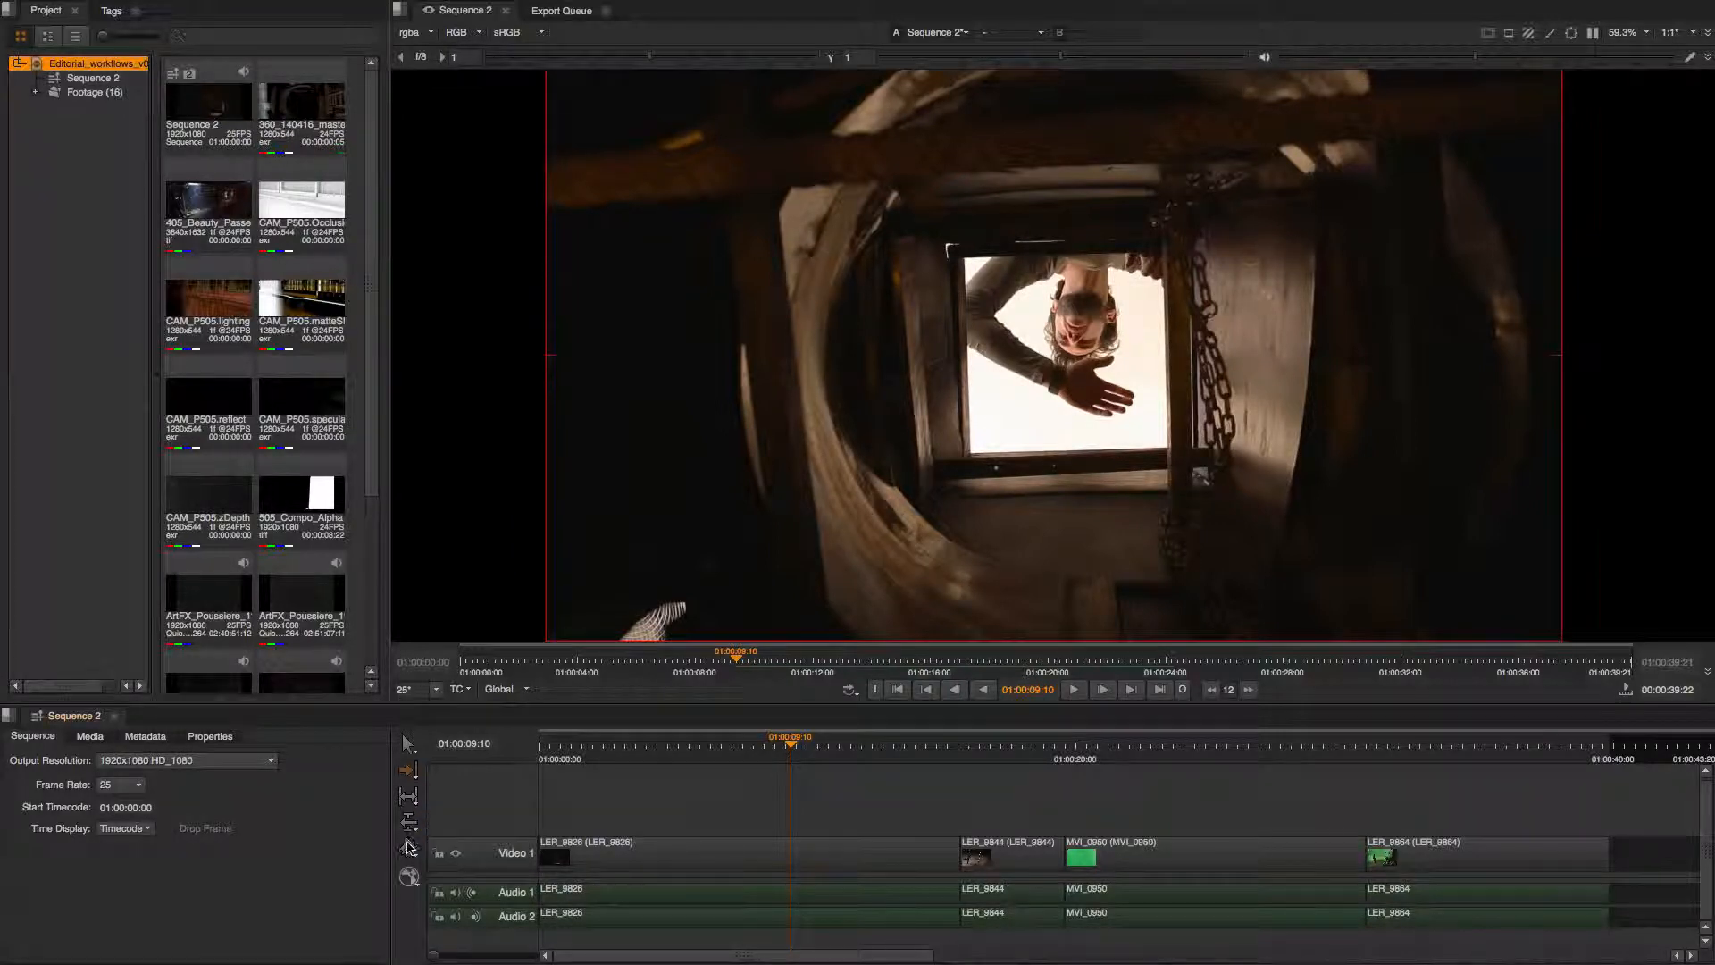
left_click(409, 847)
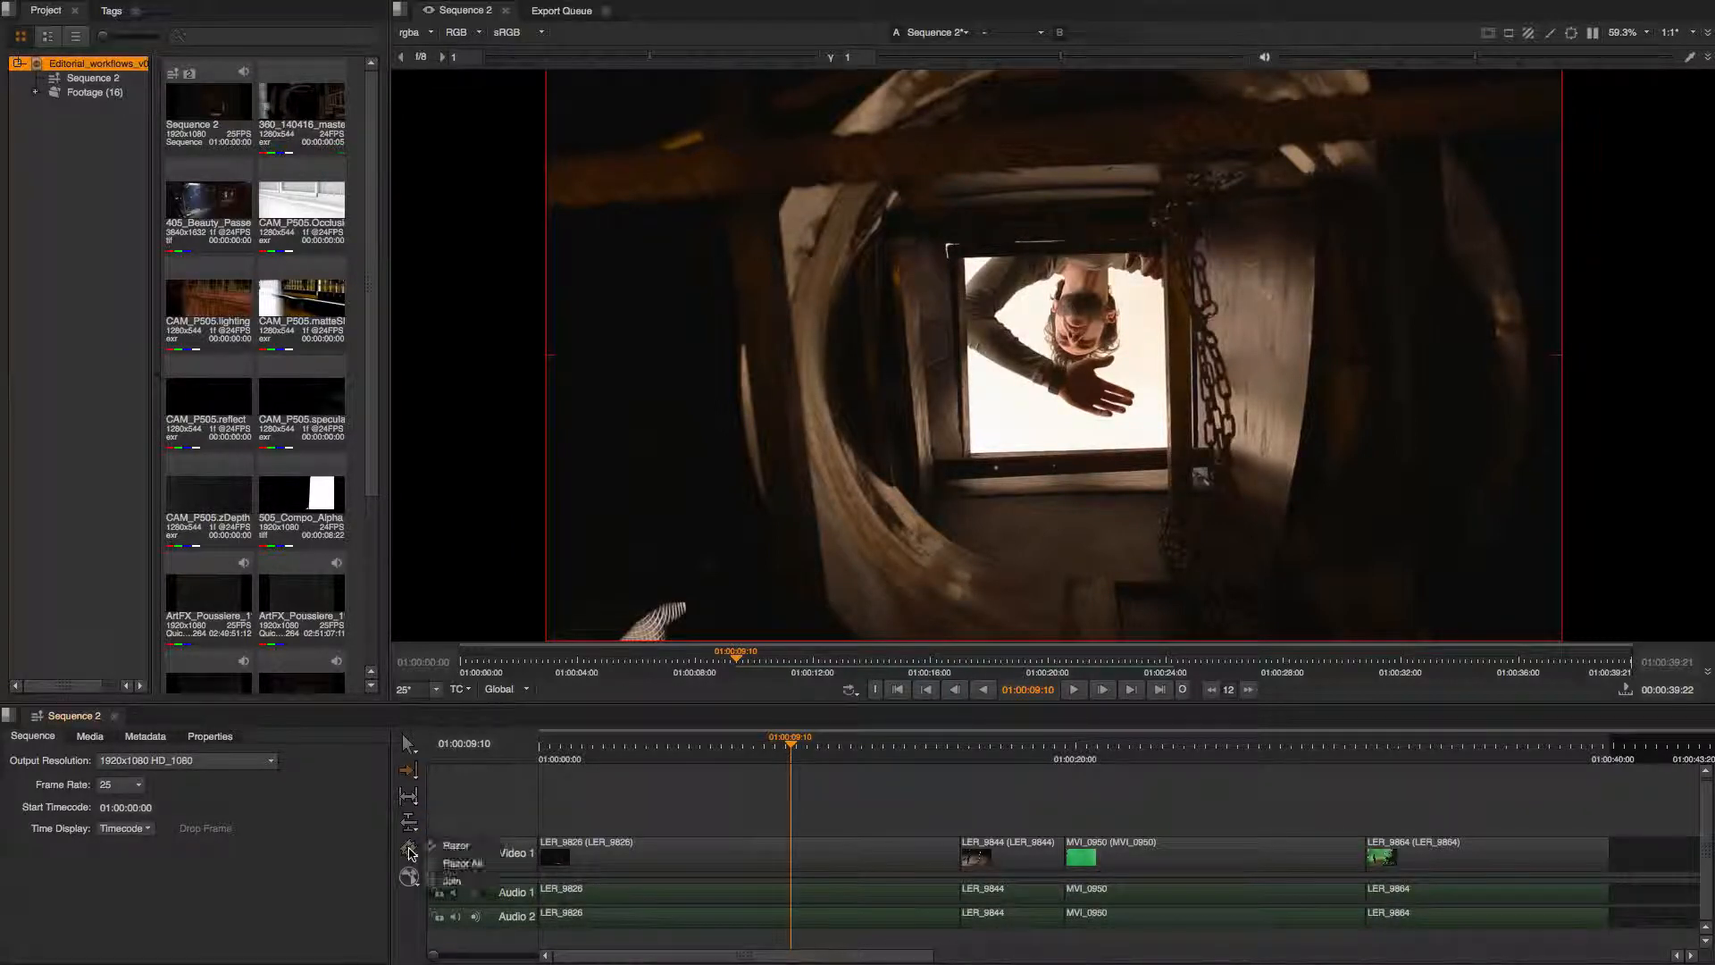
left_click(453, 880)
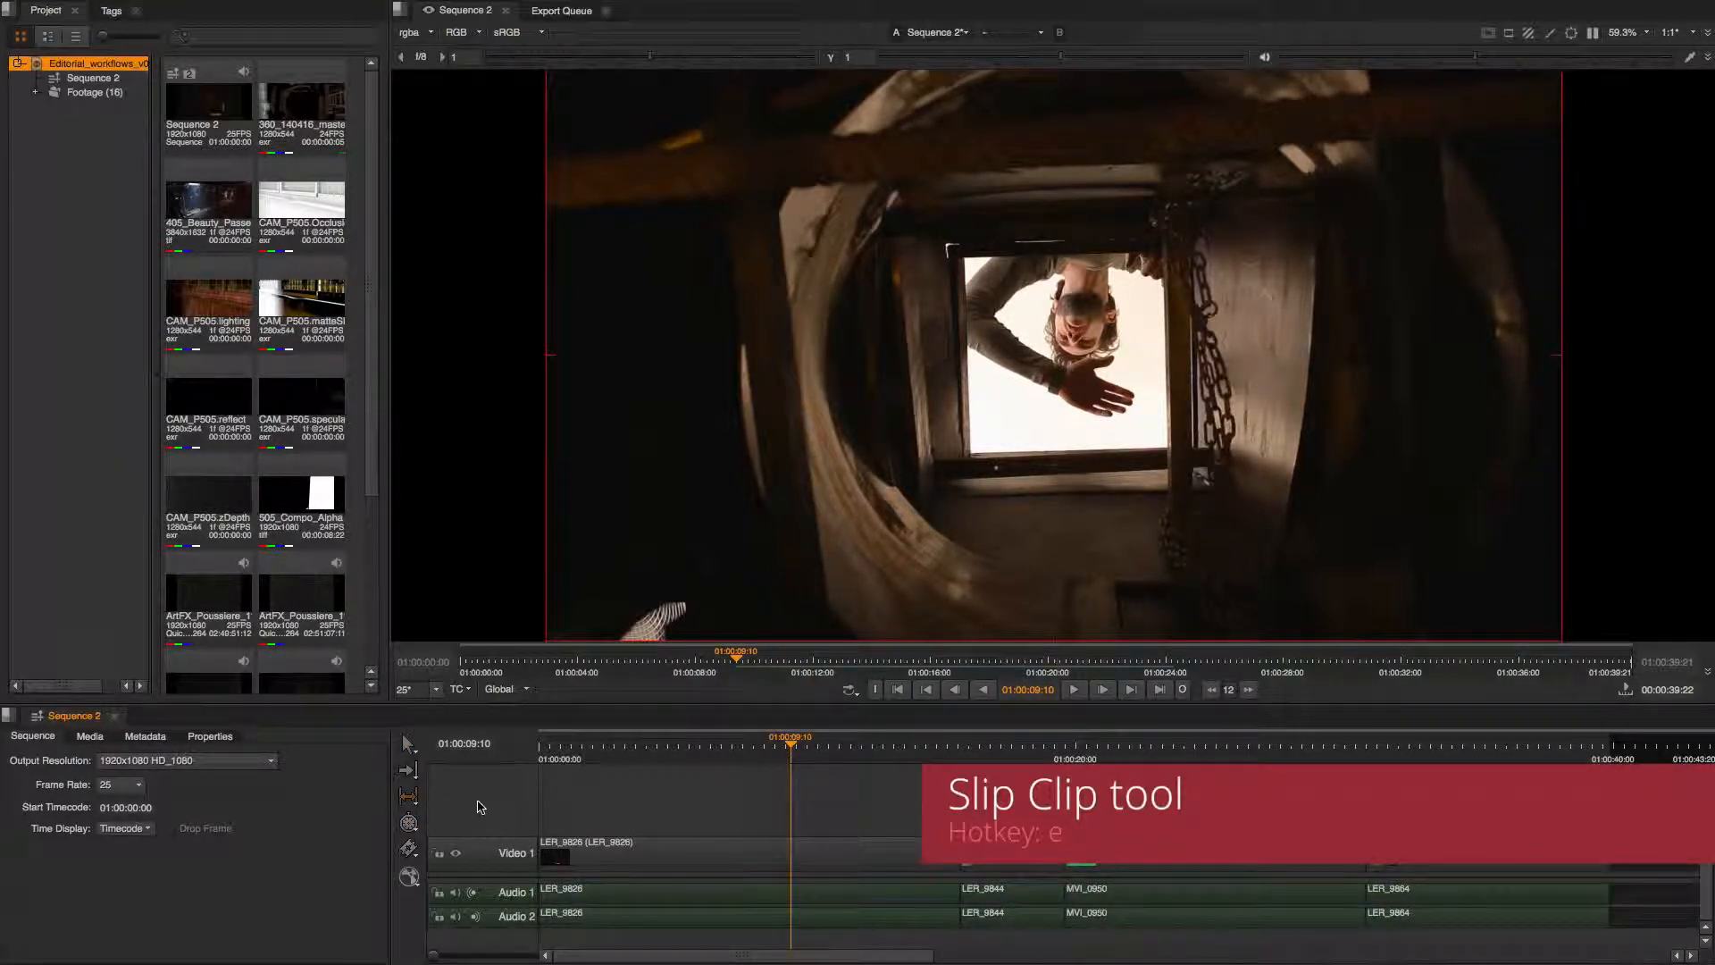
Slip the content of the last clip, LER_9864, within its place on the timeline.
left_click(816, 745)
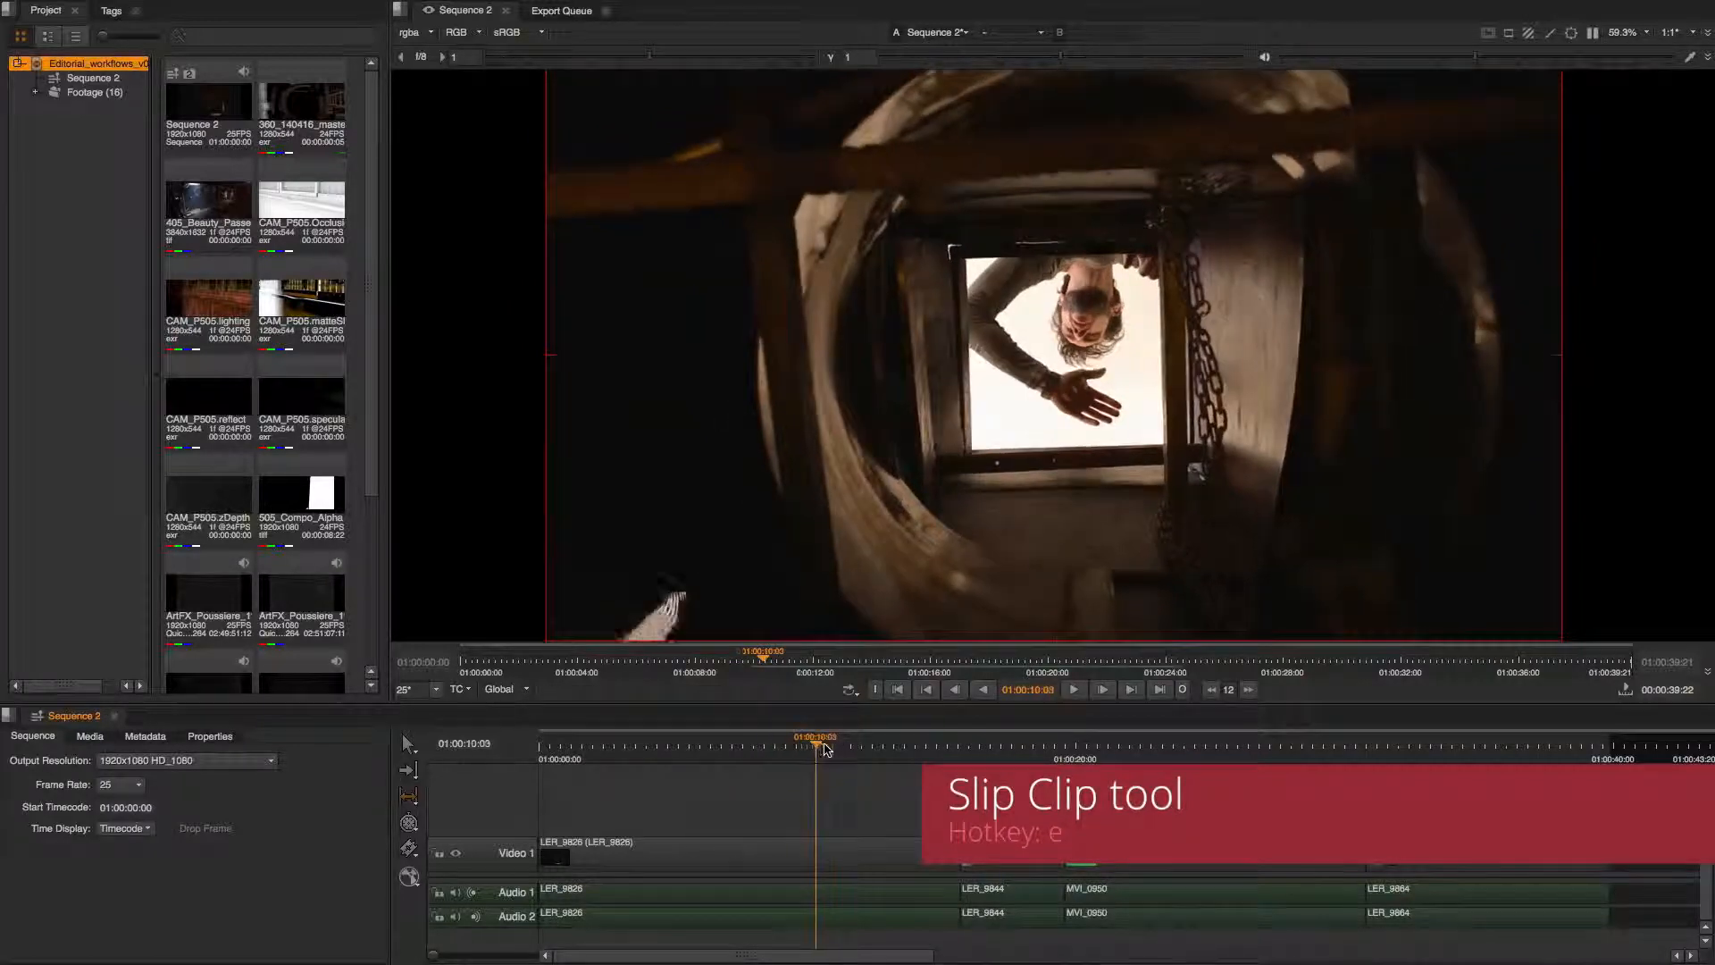
left_click_drag(826, 748, 1360, 753)
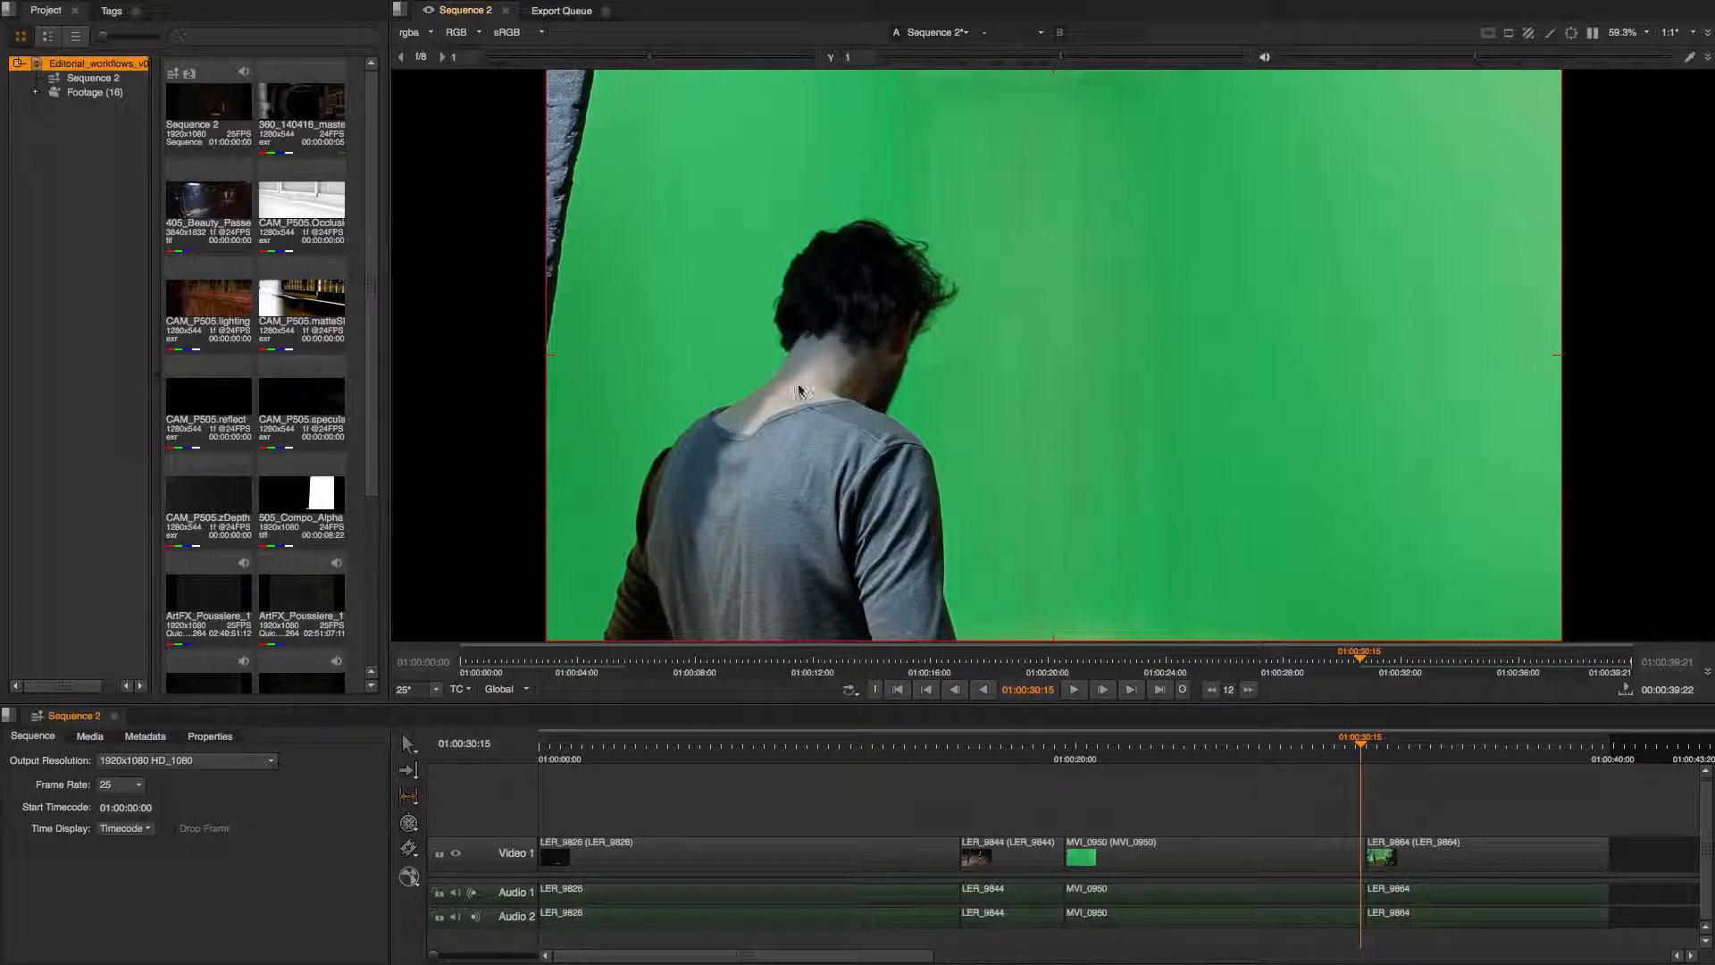
left_click_drag(1362, 754, 1376, 752)
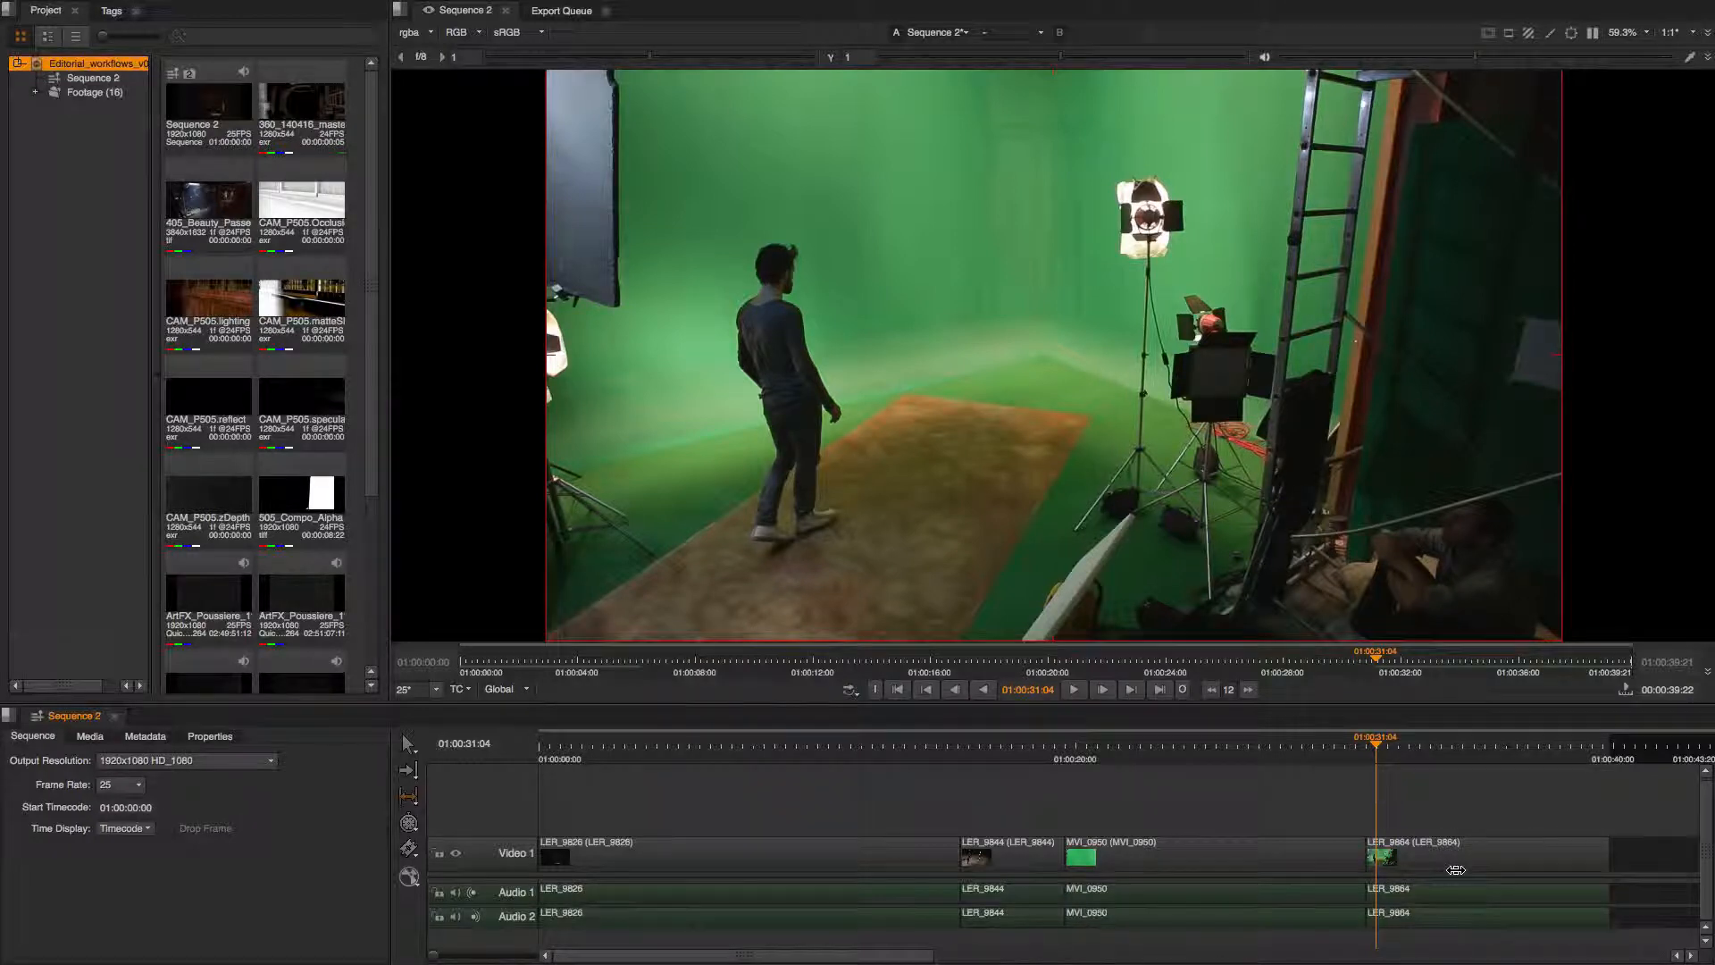
left_click_drag(1466, 866, 1528, 868)
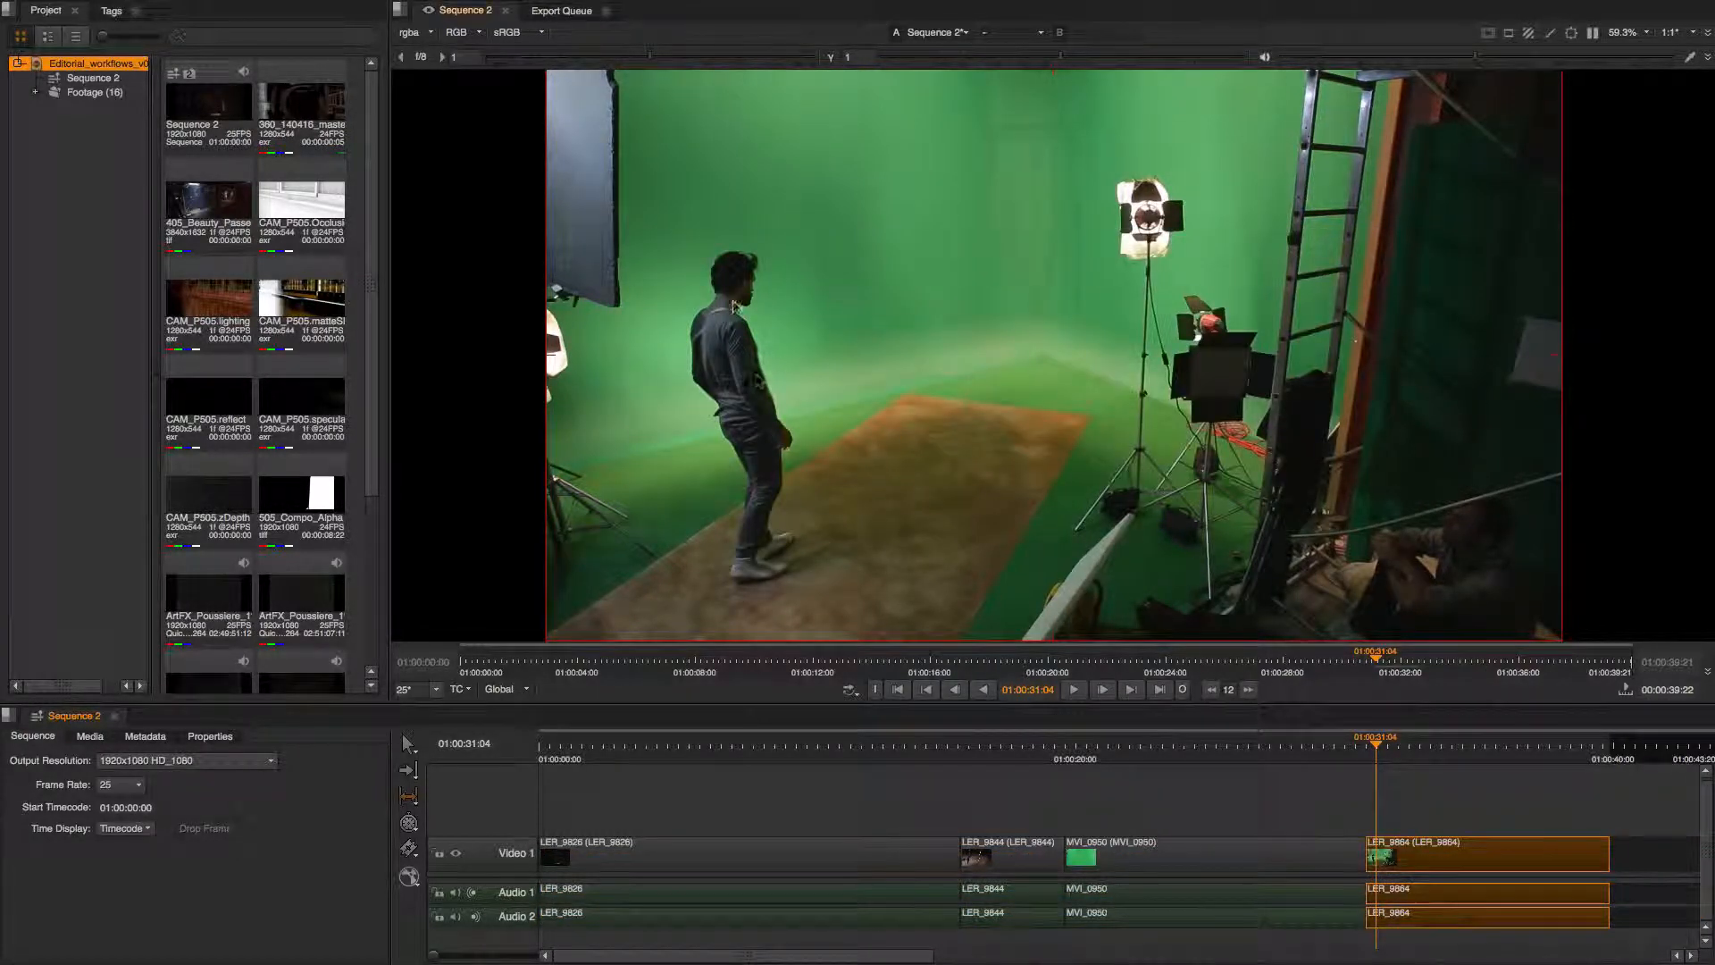
Slide the LER_9844 clip slightly earlier between its neighbouring clips.
left_click(1370, 750)
left_click_drag(1370, 751, 1345, 755)
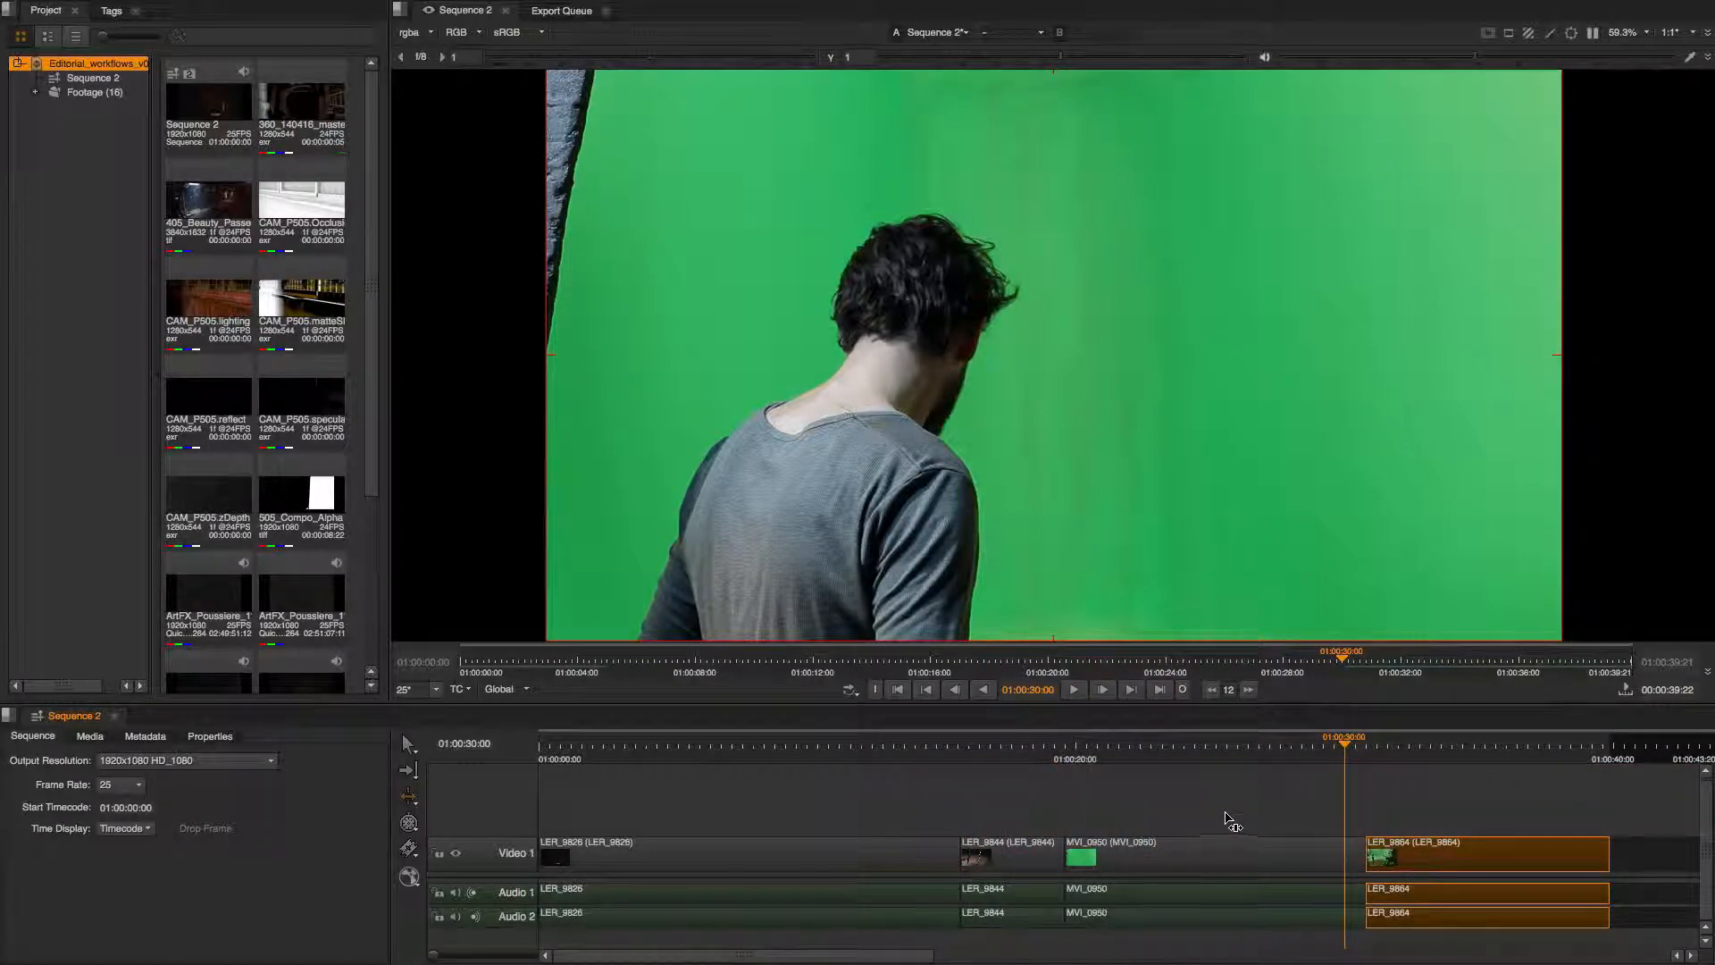
left_click_drag(1340, 743, 1026, 752)
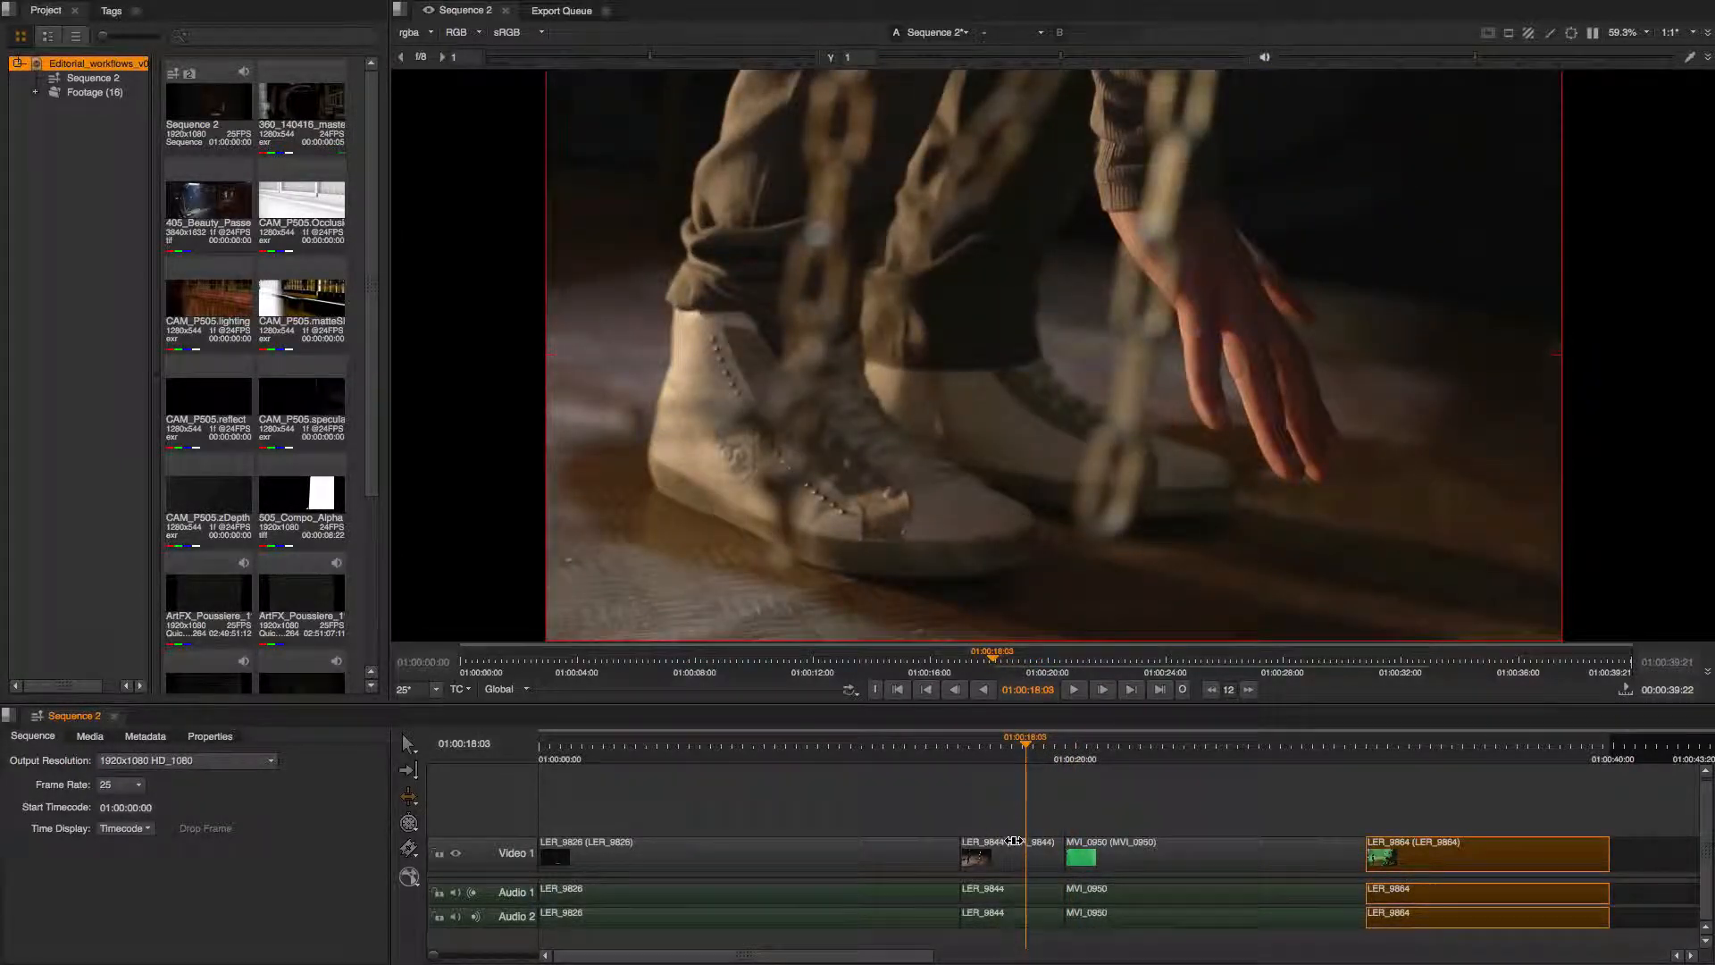
left_click_drag(1012, 842, 994, 837)
left_click_drag(1028, 761, 974, 762)
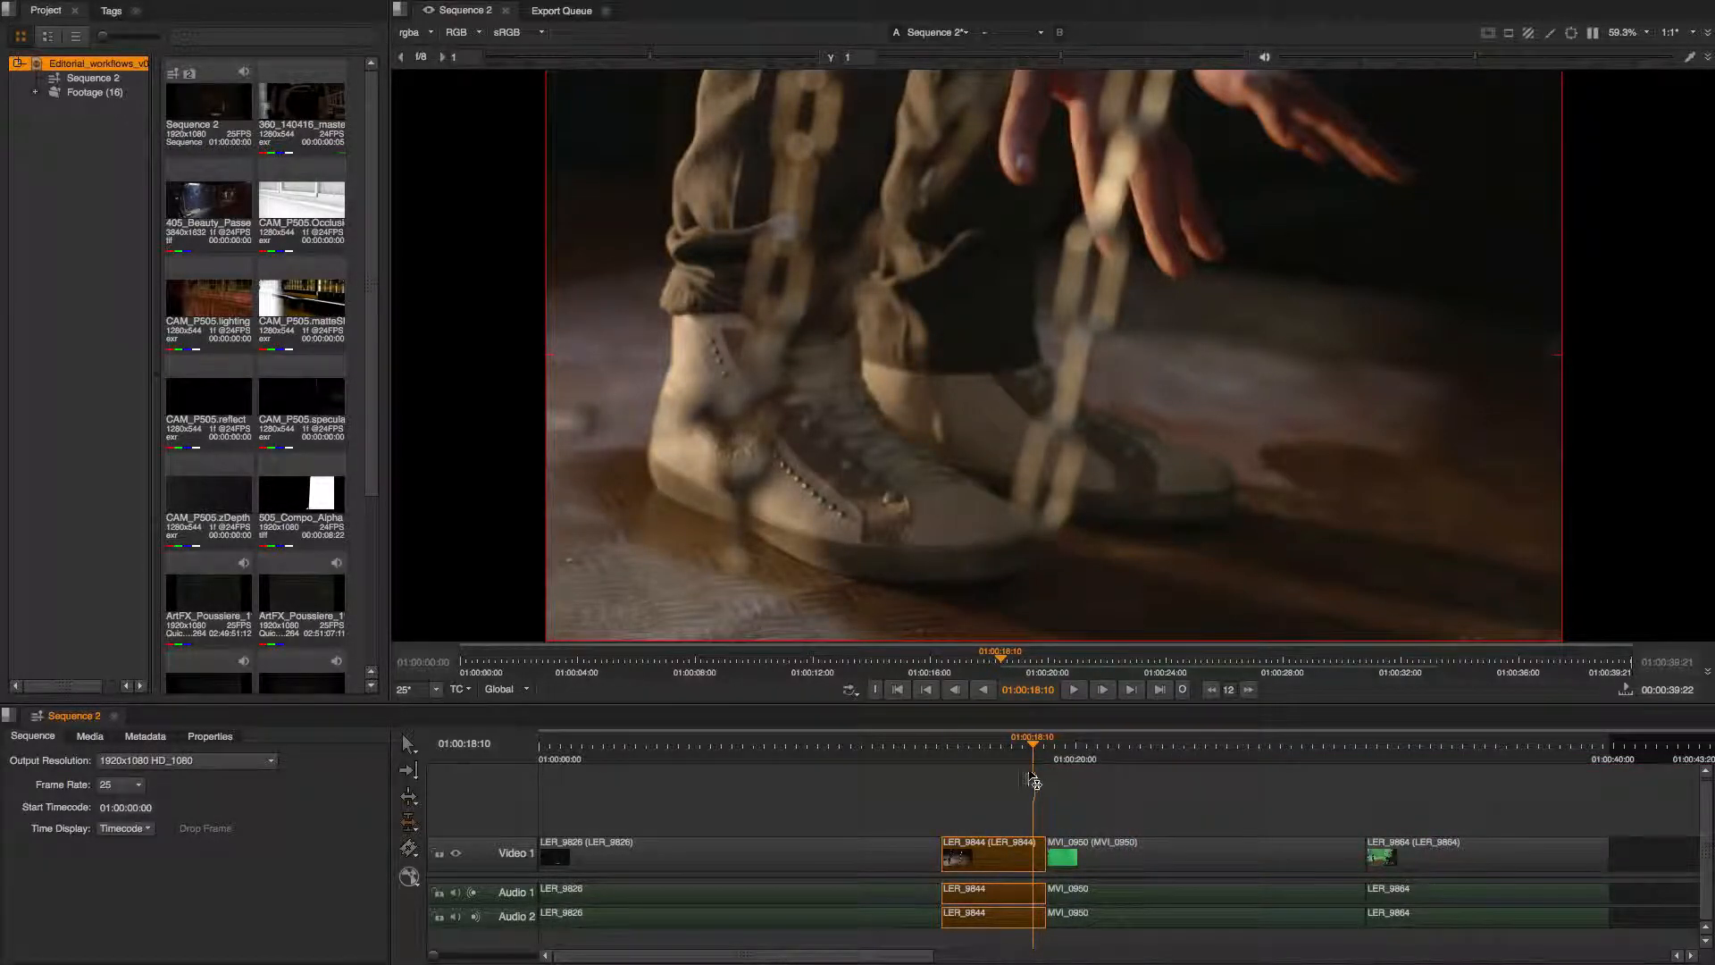
Ripple-trim the start of the MVI_9950 clip so it begins a little later.
left_click(1043, 747)
left_click_drag(1043, 747, 1047, 747)
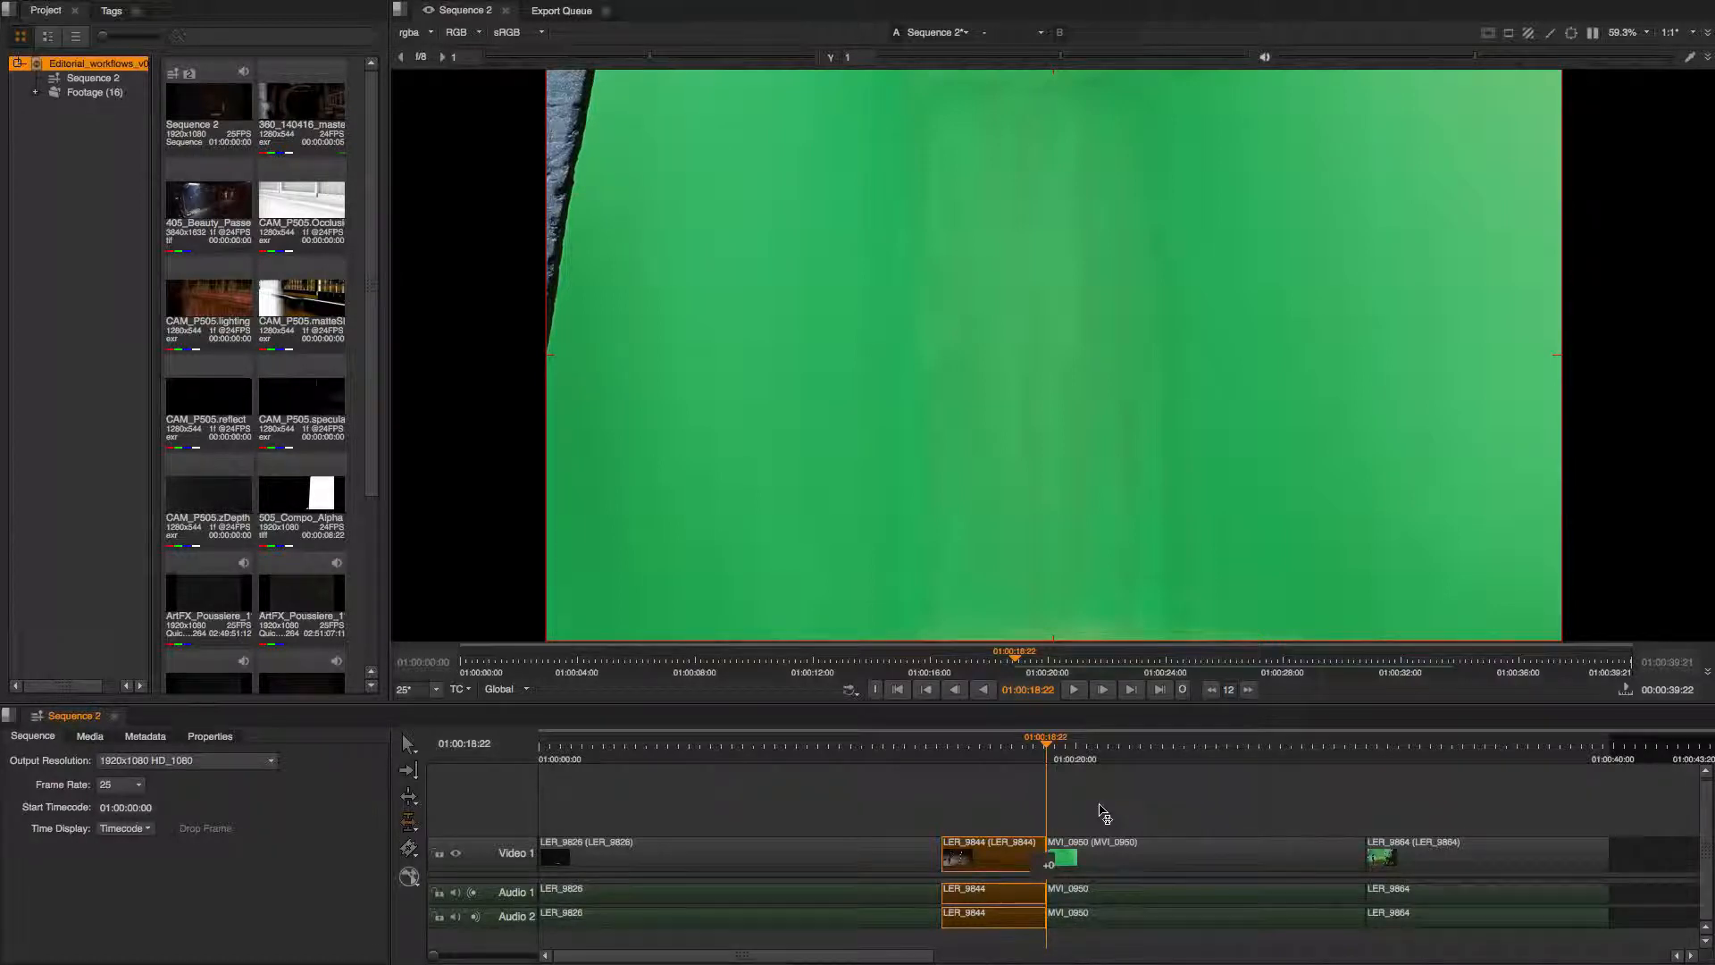
mouse_move(1053, 753)
left_mouse_down()
mouse_move(1117, 755)
mouse_move(1049, 755)
left_mouse_up()
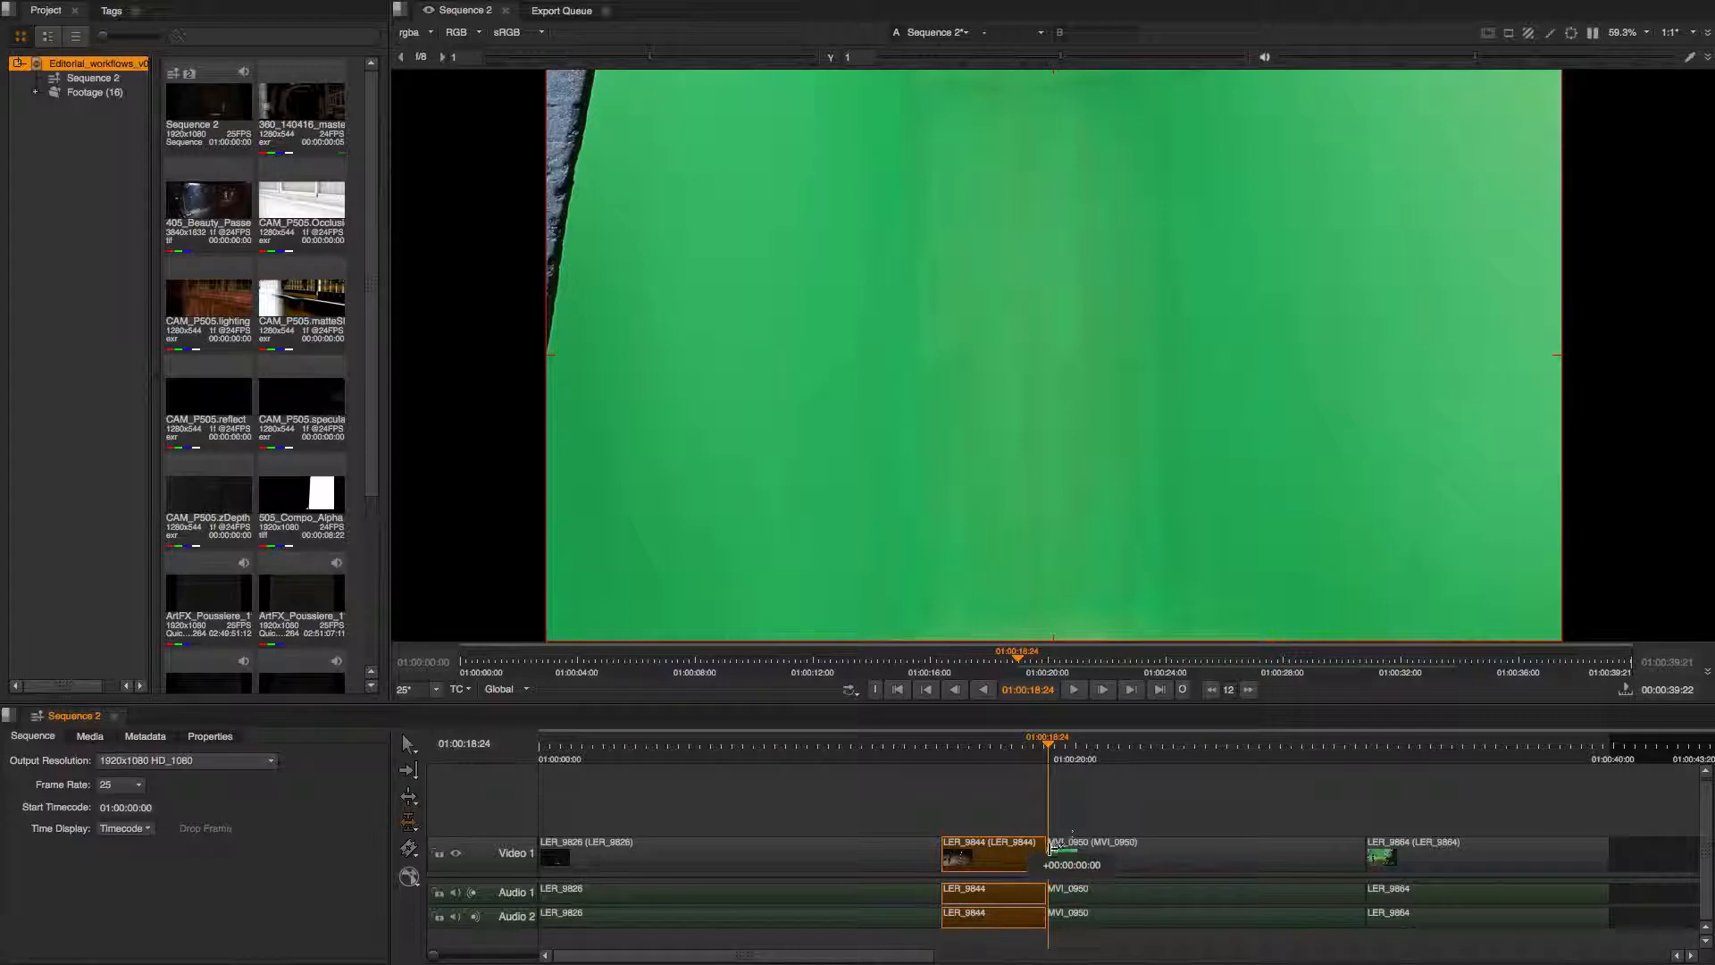
left_click_drag(1052, 849, 1108, 842)
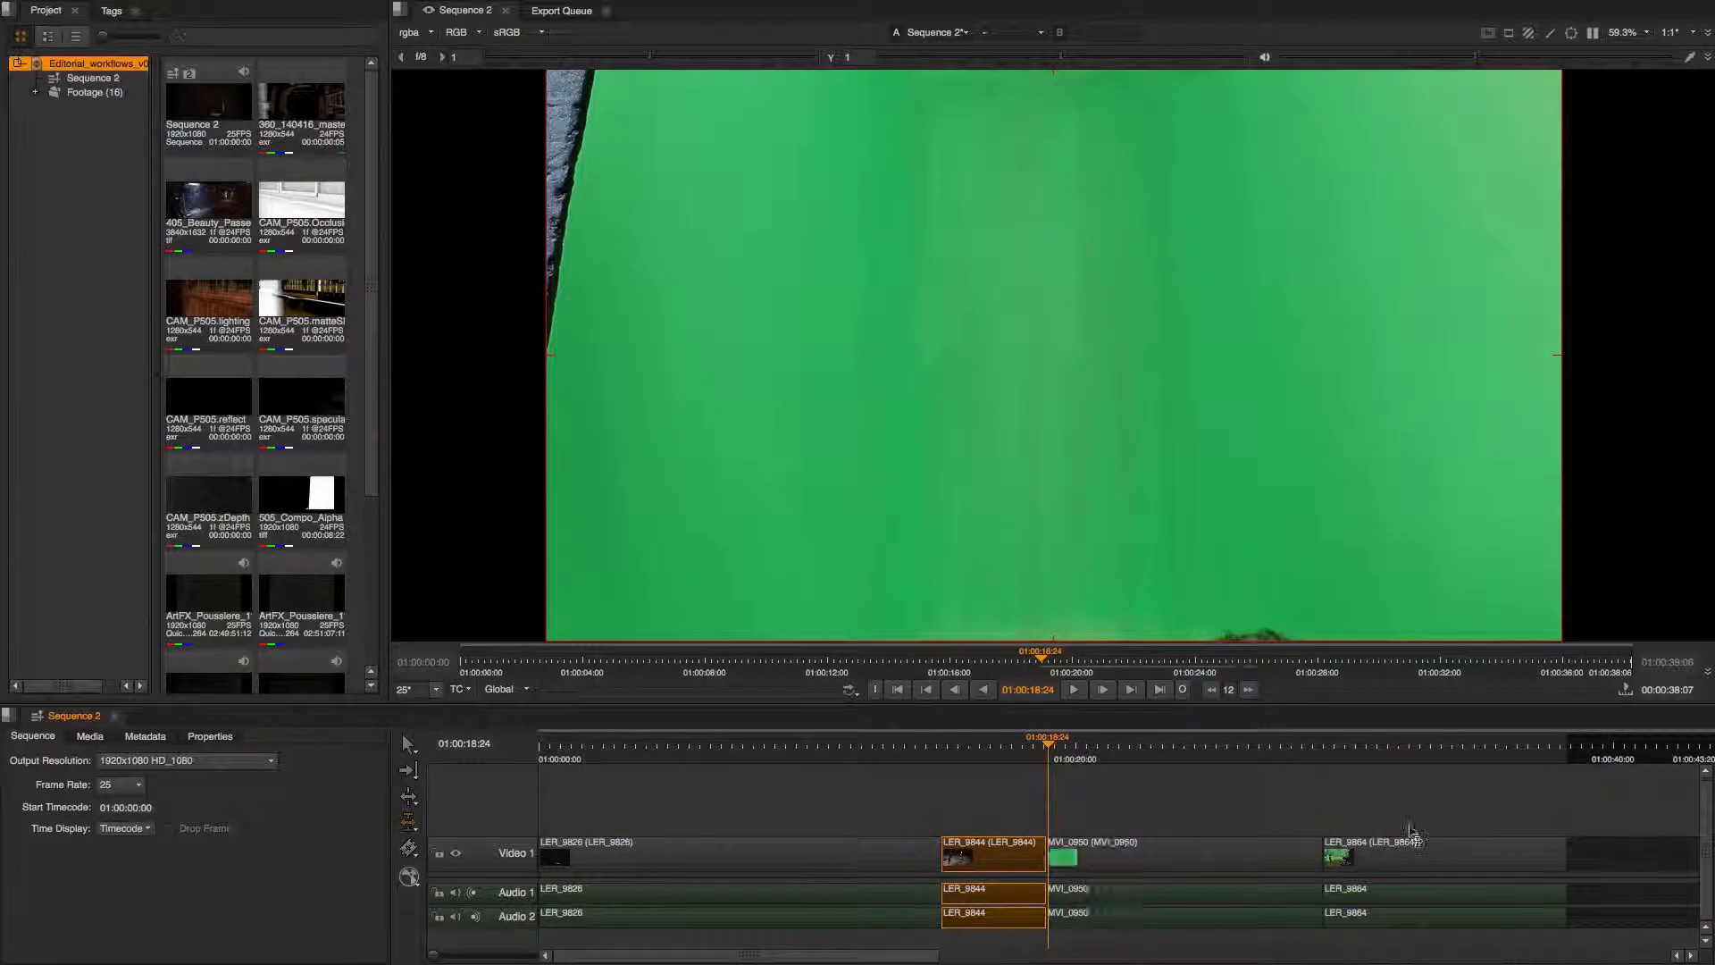
Play back the edited part of the sequence around the MVI_9950 clip.
left_click_drag(1049, 750, 1023, 758)
key("l")
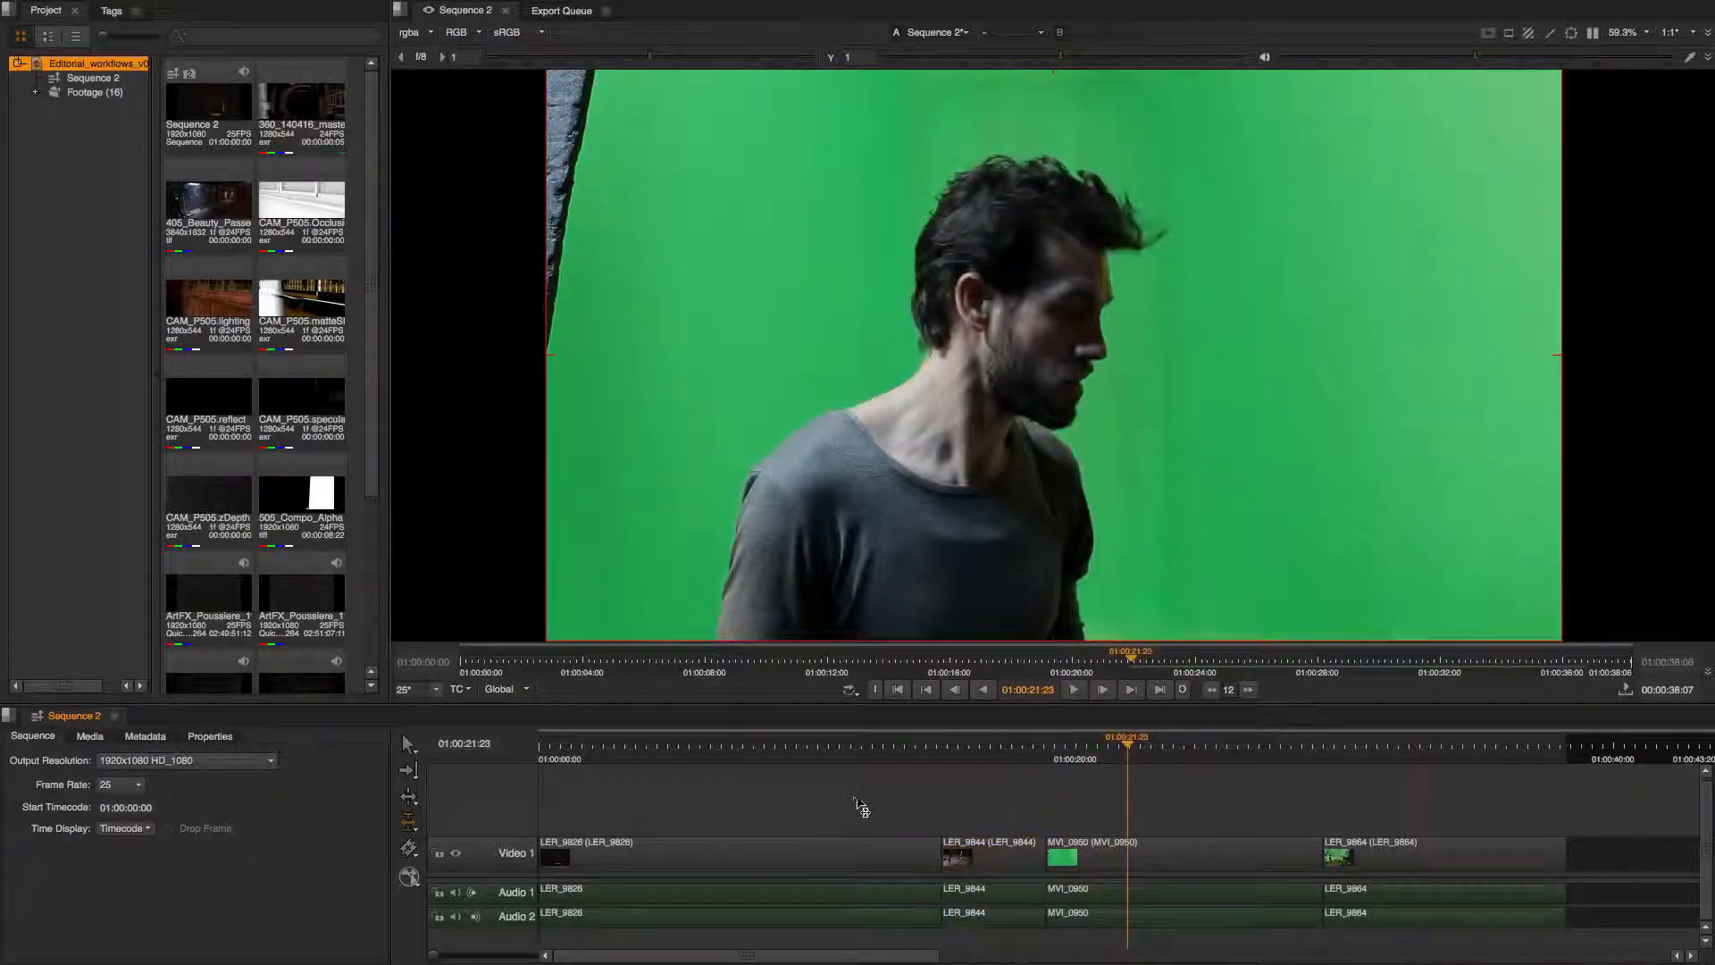
key("k")
With the Retime Clip tool, shorten the end of the first clip LER_9826 to speed it up.
key("r")
mouse_move(1065, 744)
left_mouse_down()
mouse_move(736, 751)
mouse_move(831, 755)
mouse_move(761, 757)
left_mouse_up()
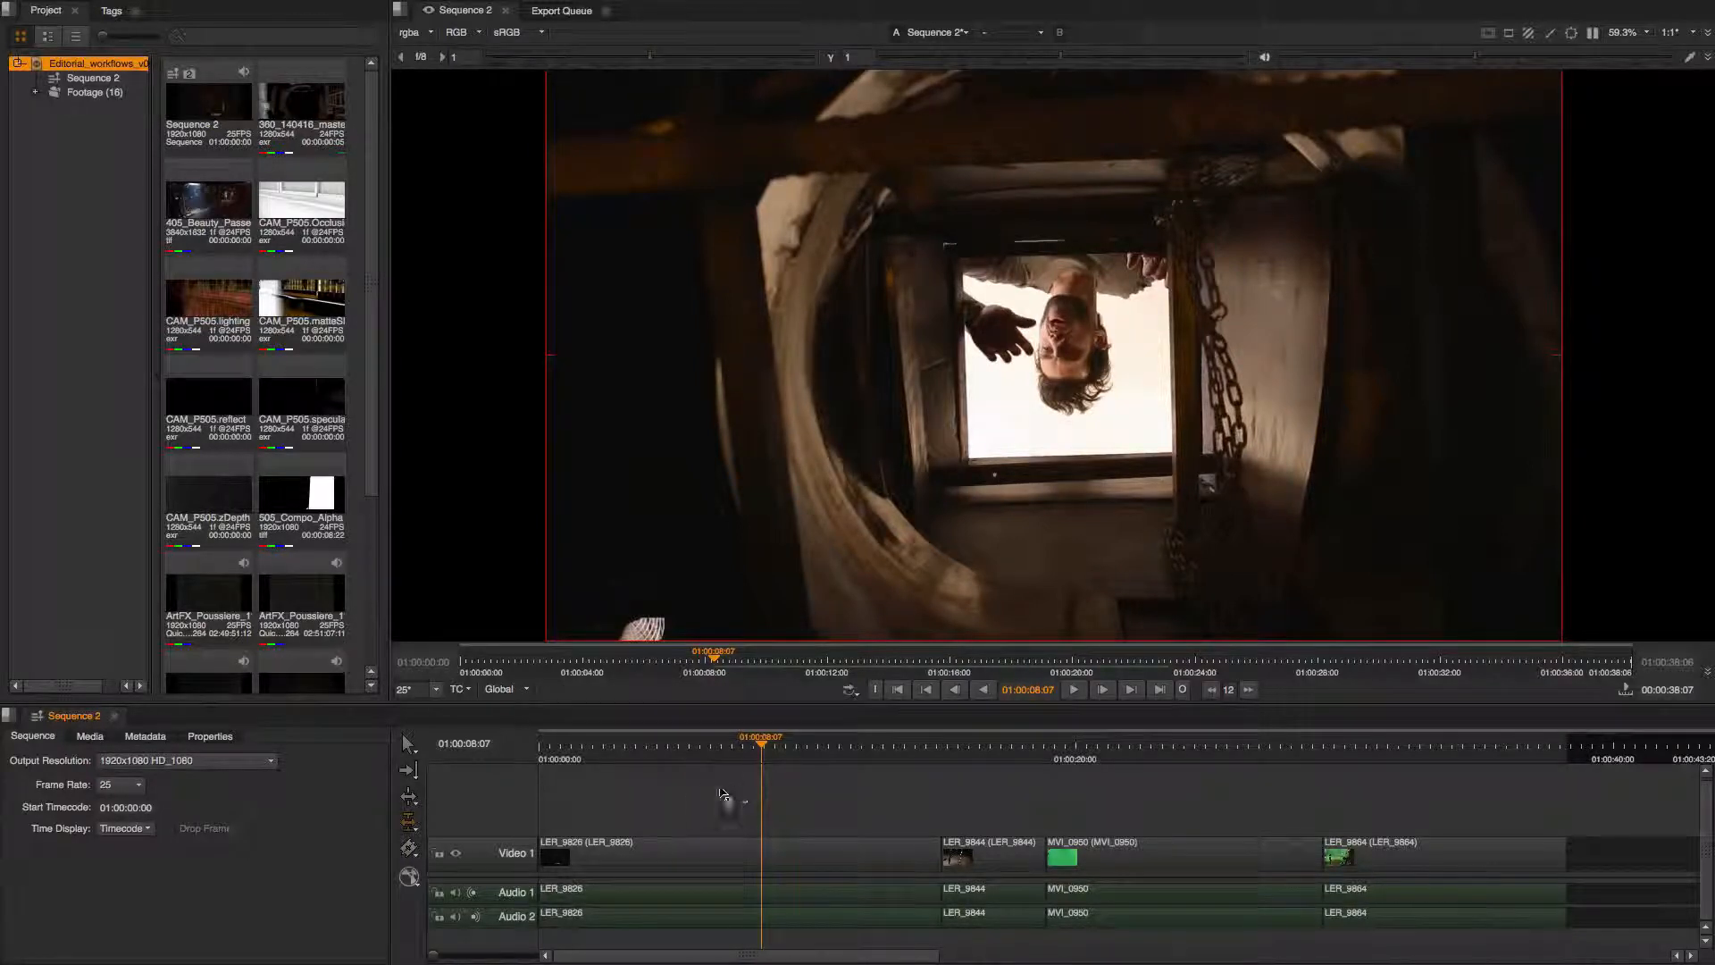
left_click(413, 823)
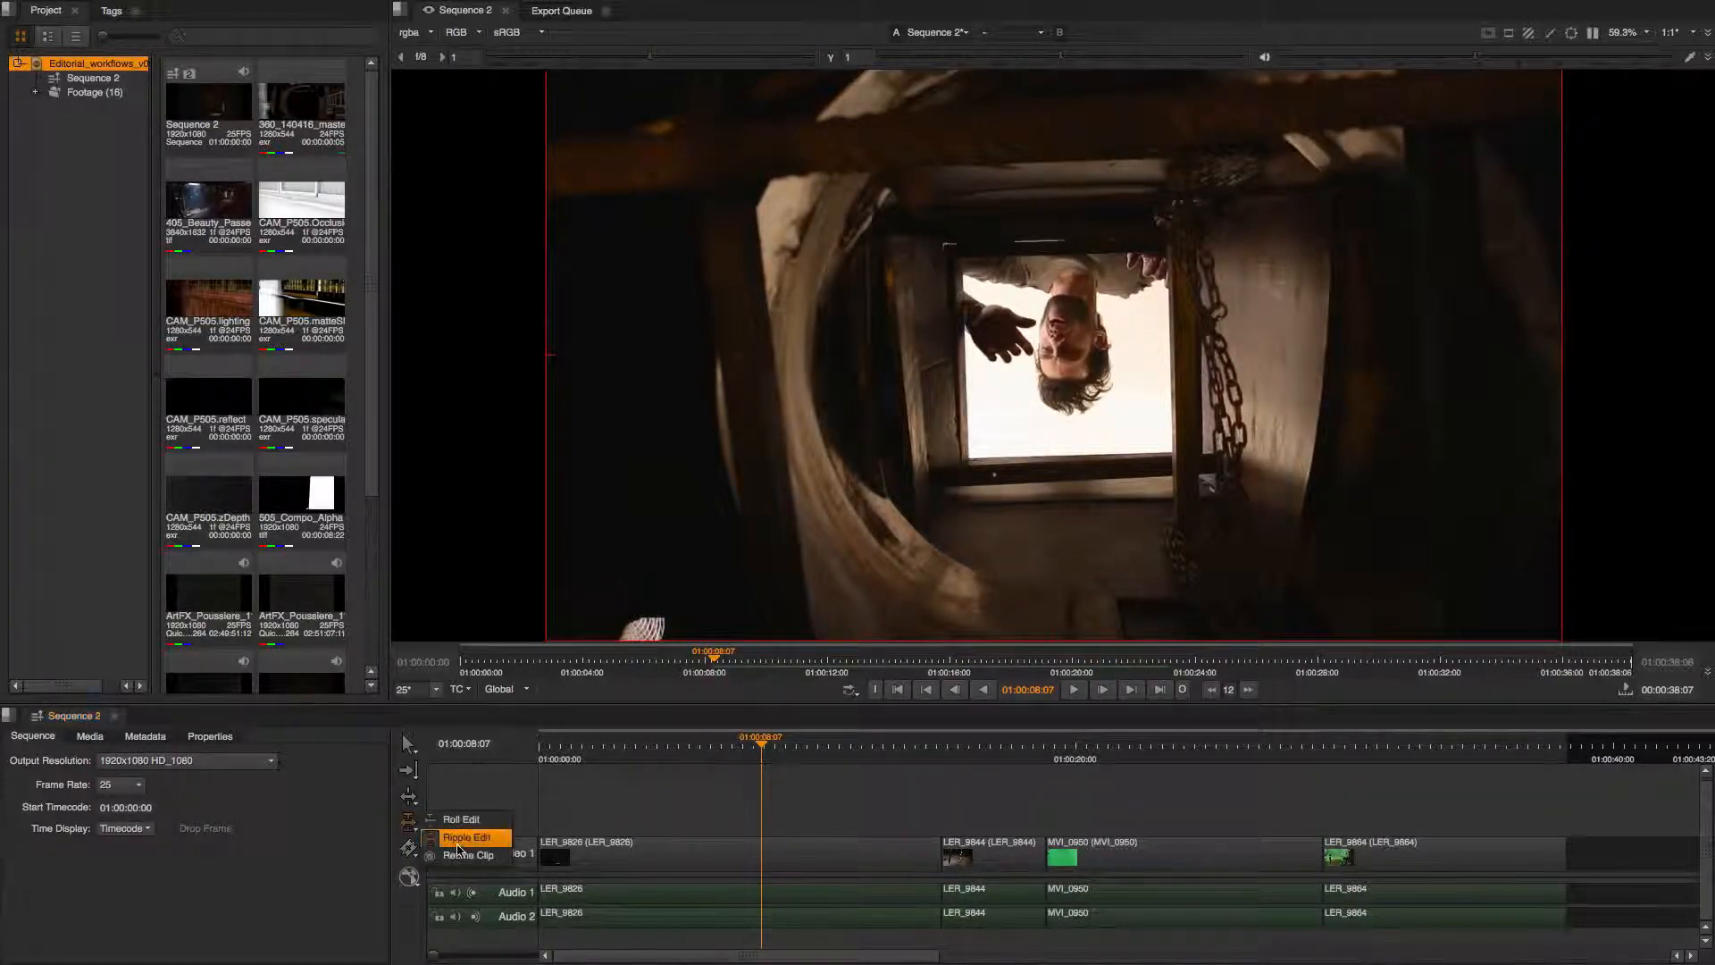
left_click(522, 849)
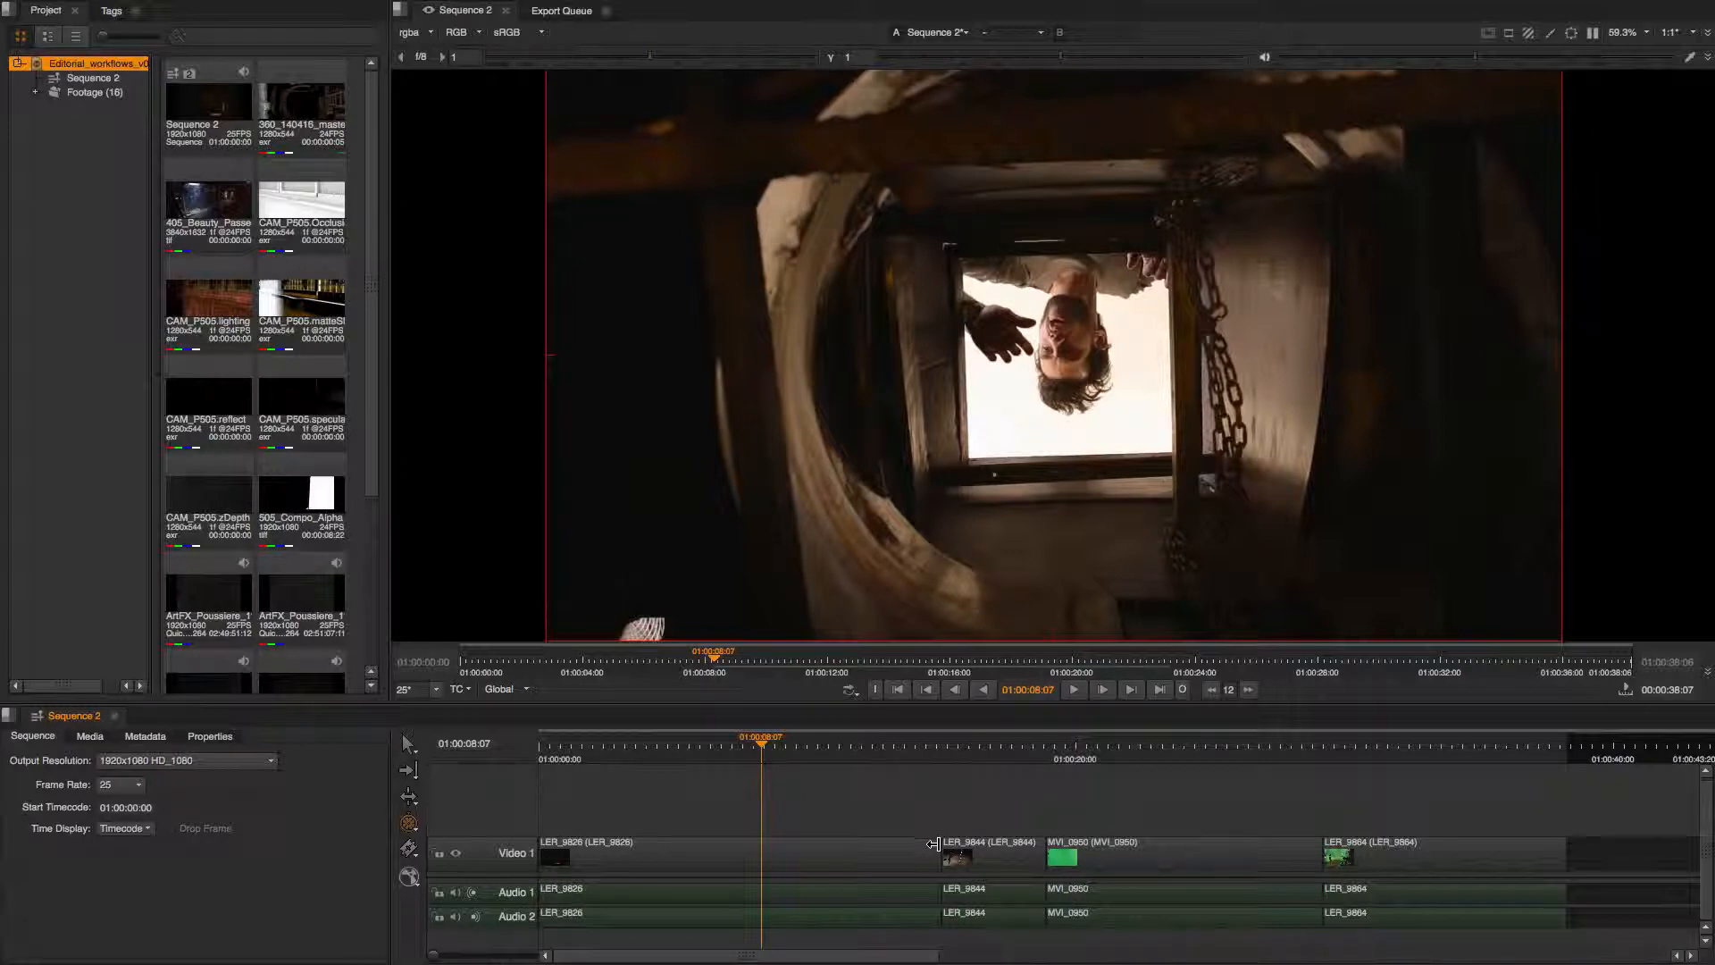
left_click_drag(932, 842, 836, 853)
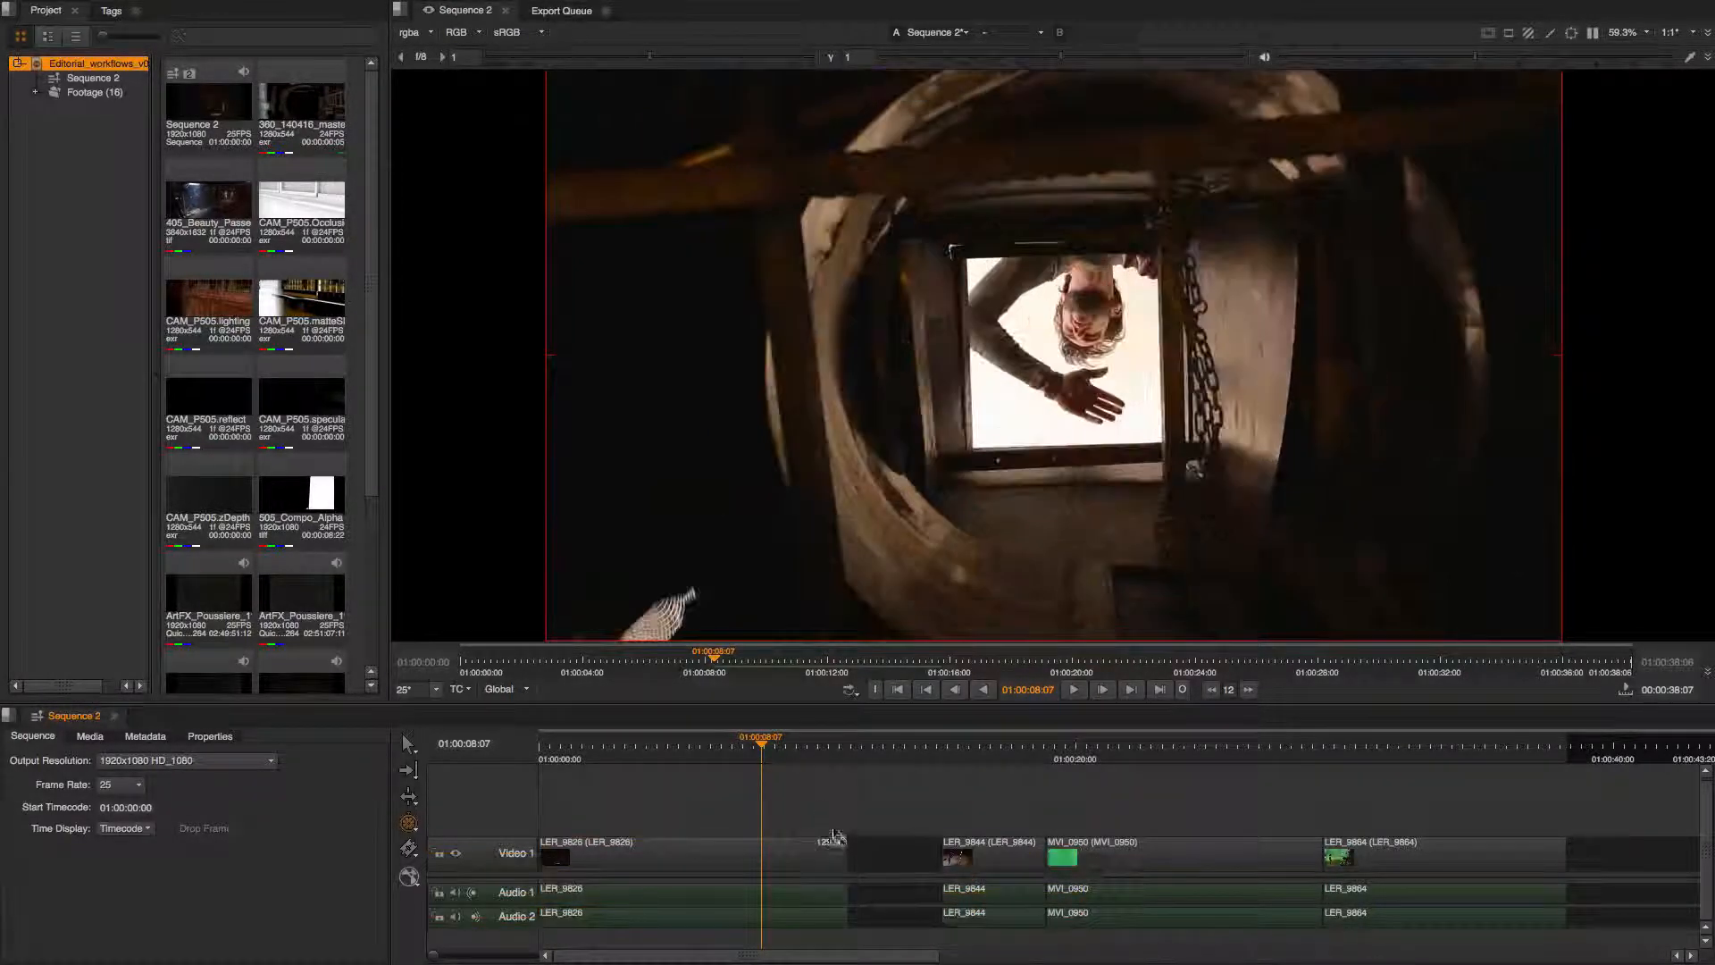
Open the Retime dialog for LER_9826 and set its rate to 150% with Keep timeline duration.
right_click(795, 858)
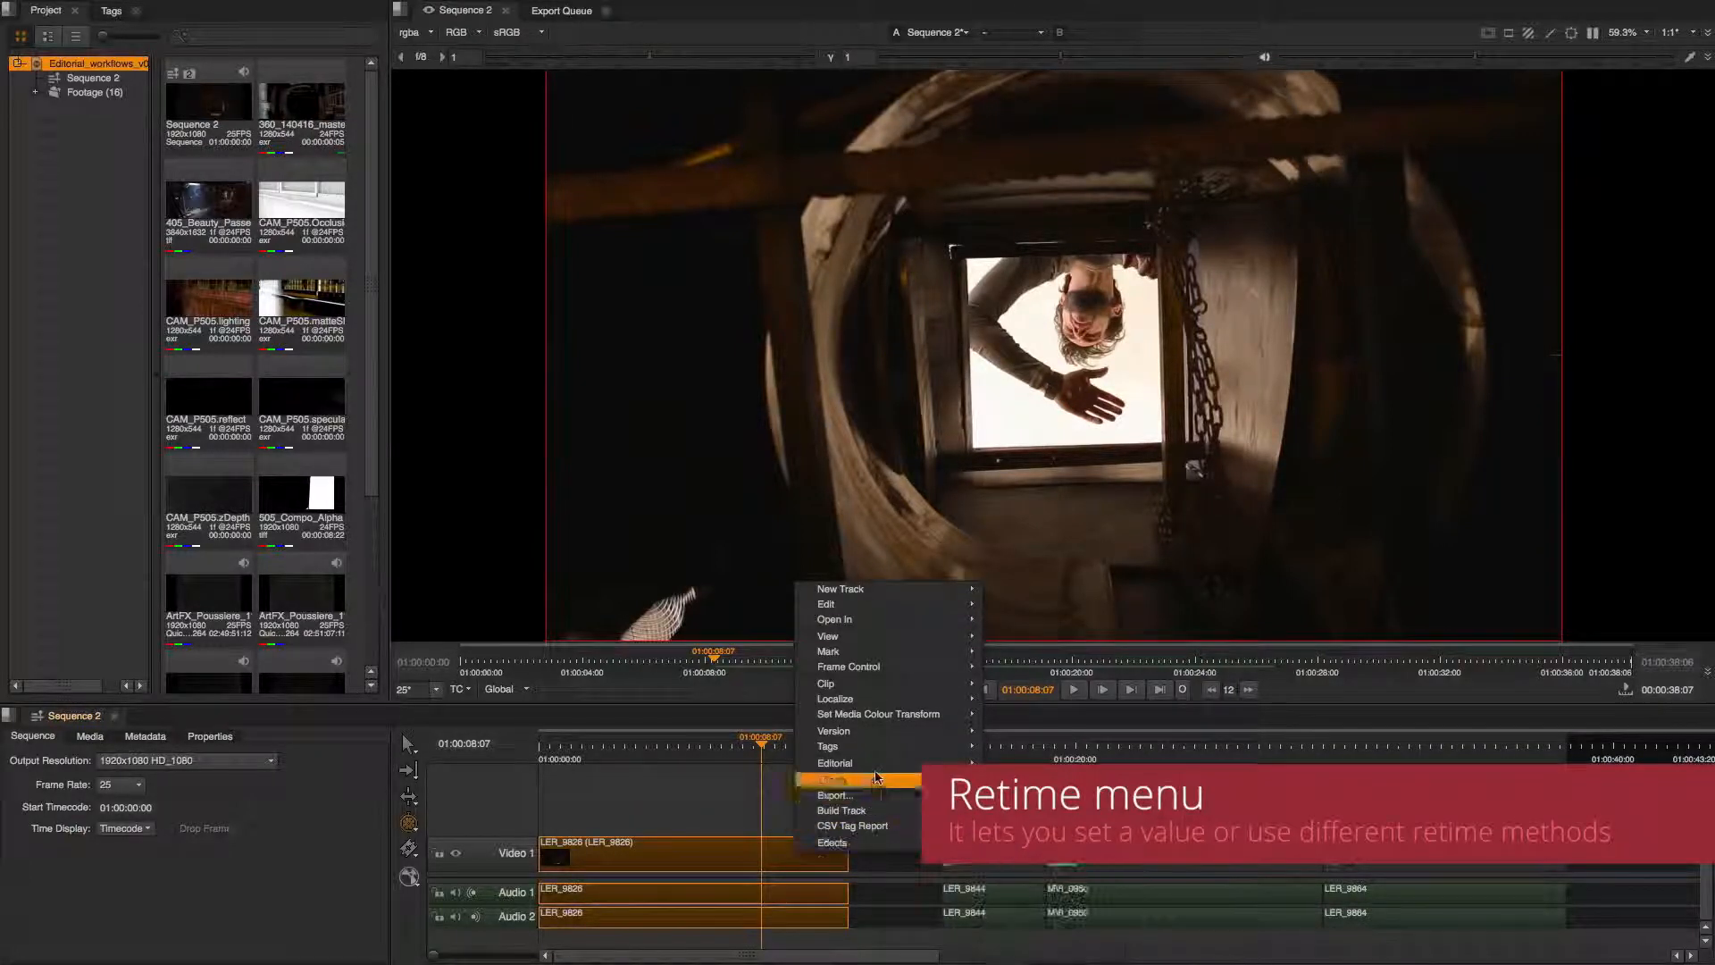
mouse_move(884, 764)
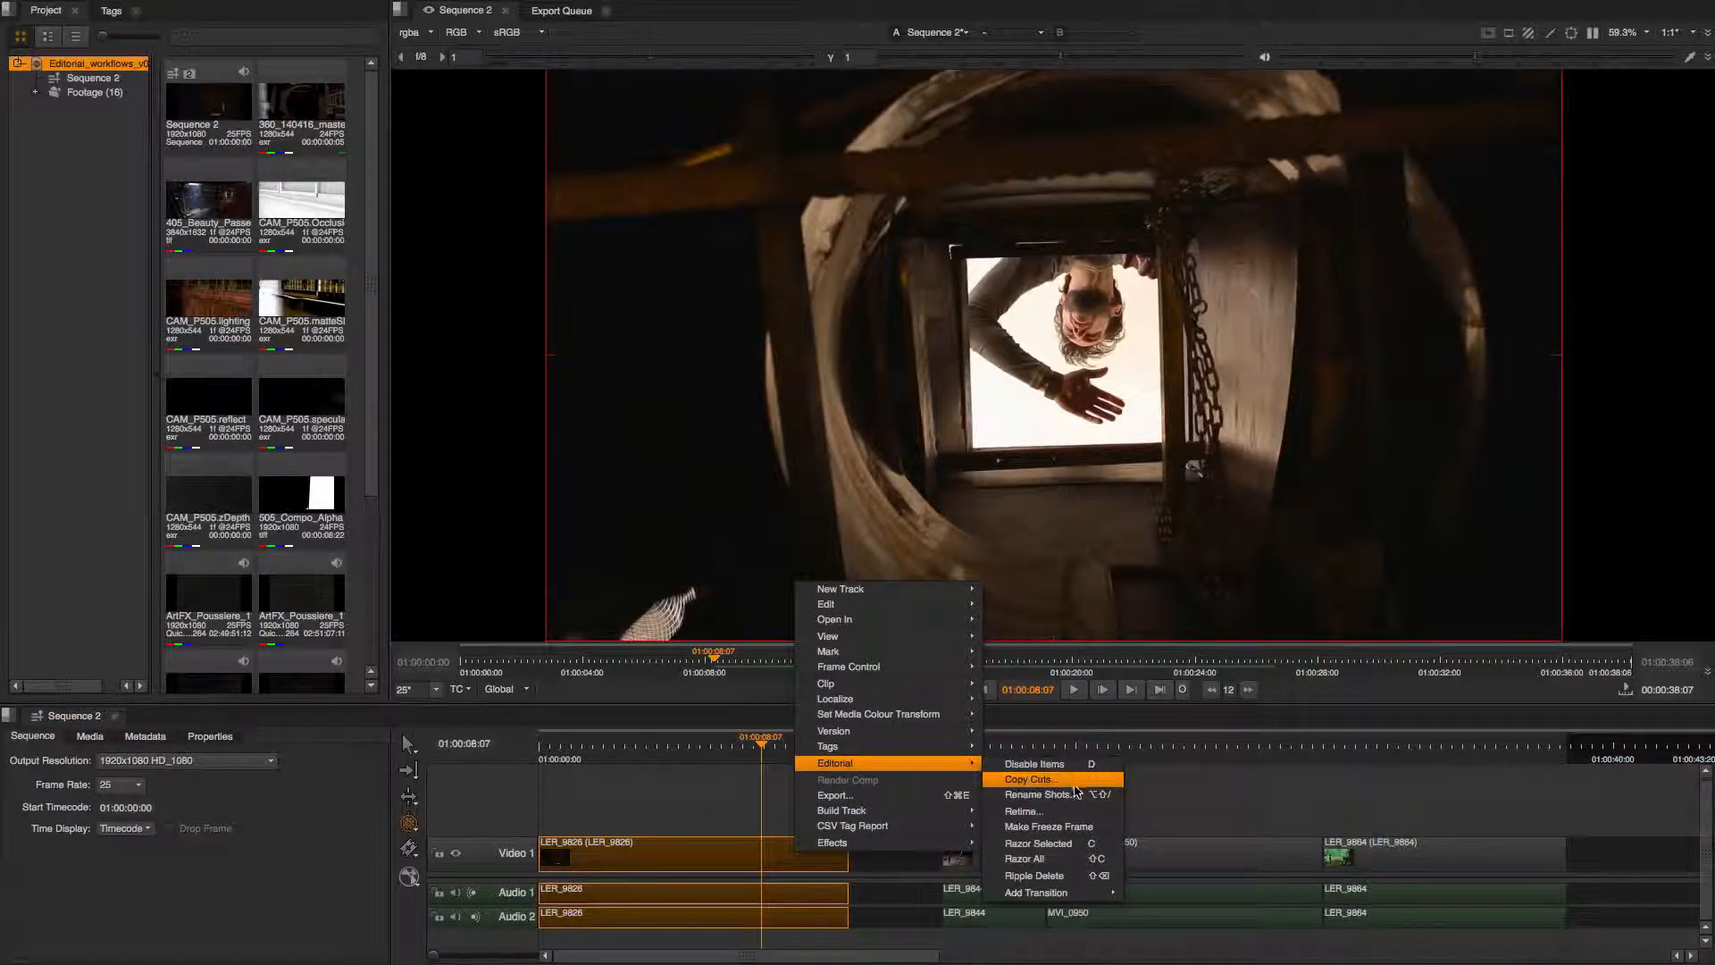
left_click(1027, 811)
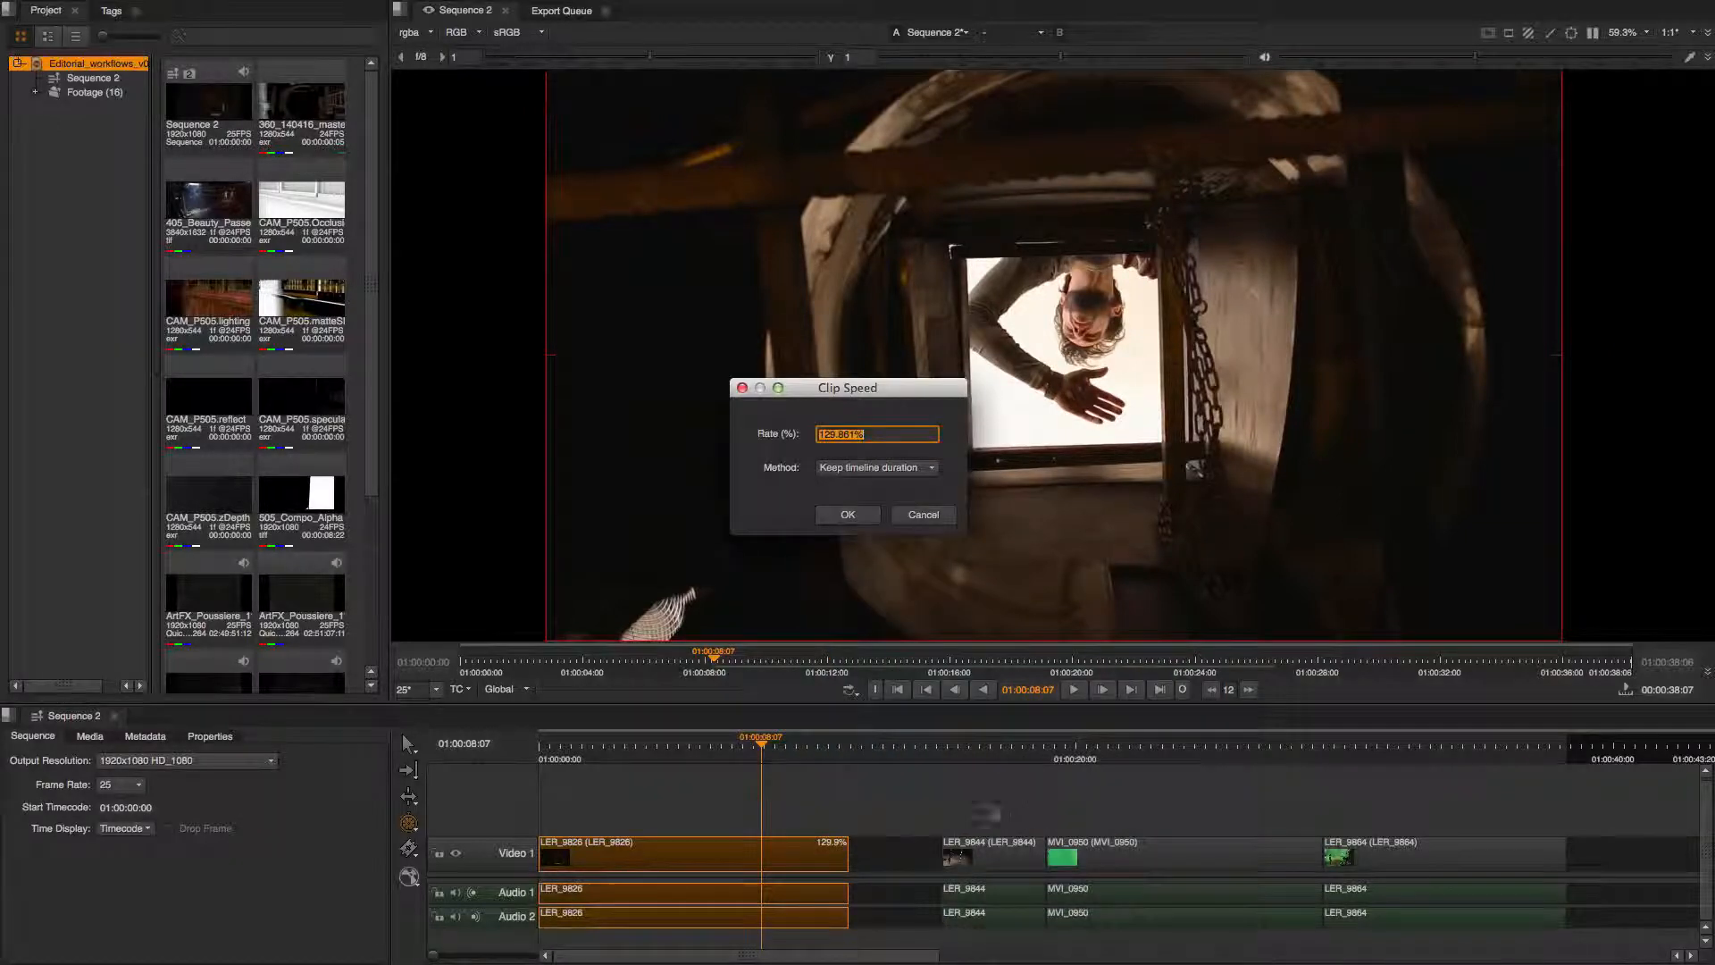
left_click_drag(901, 393, 834, 436)
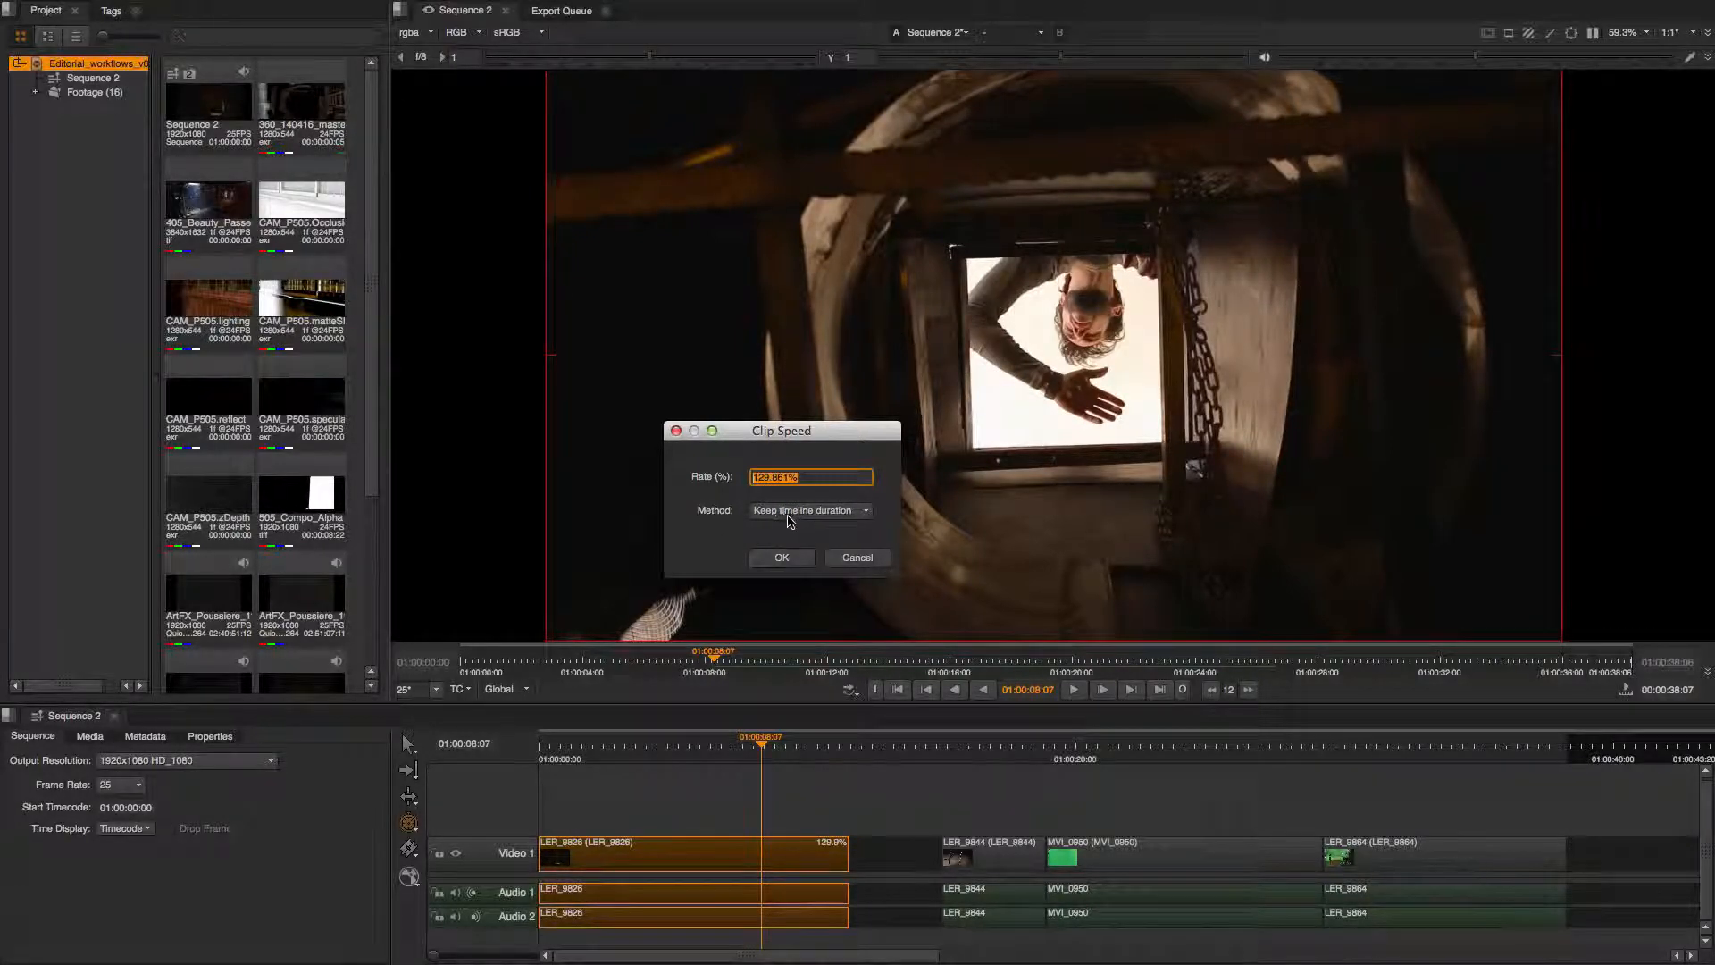
left_click(864, 511)
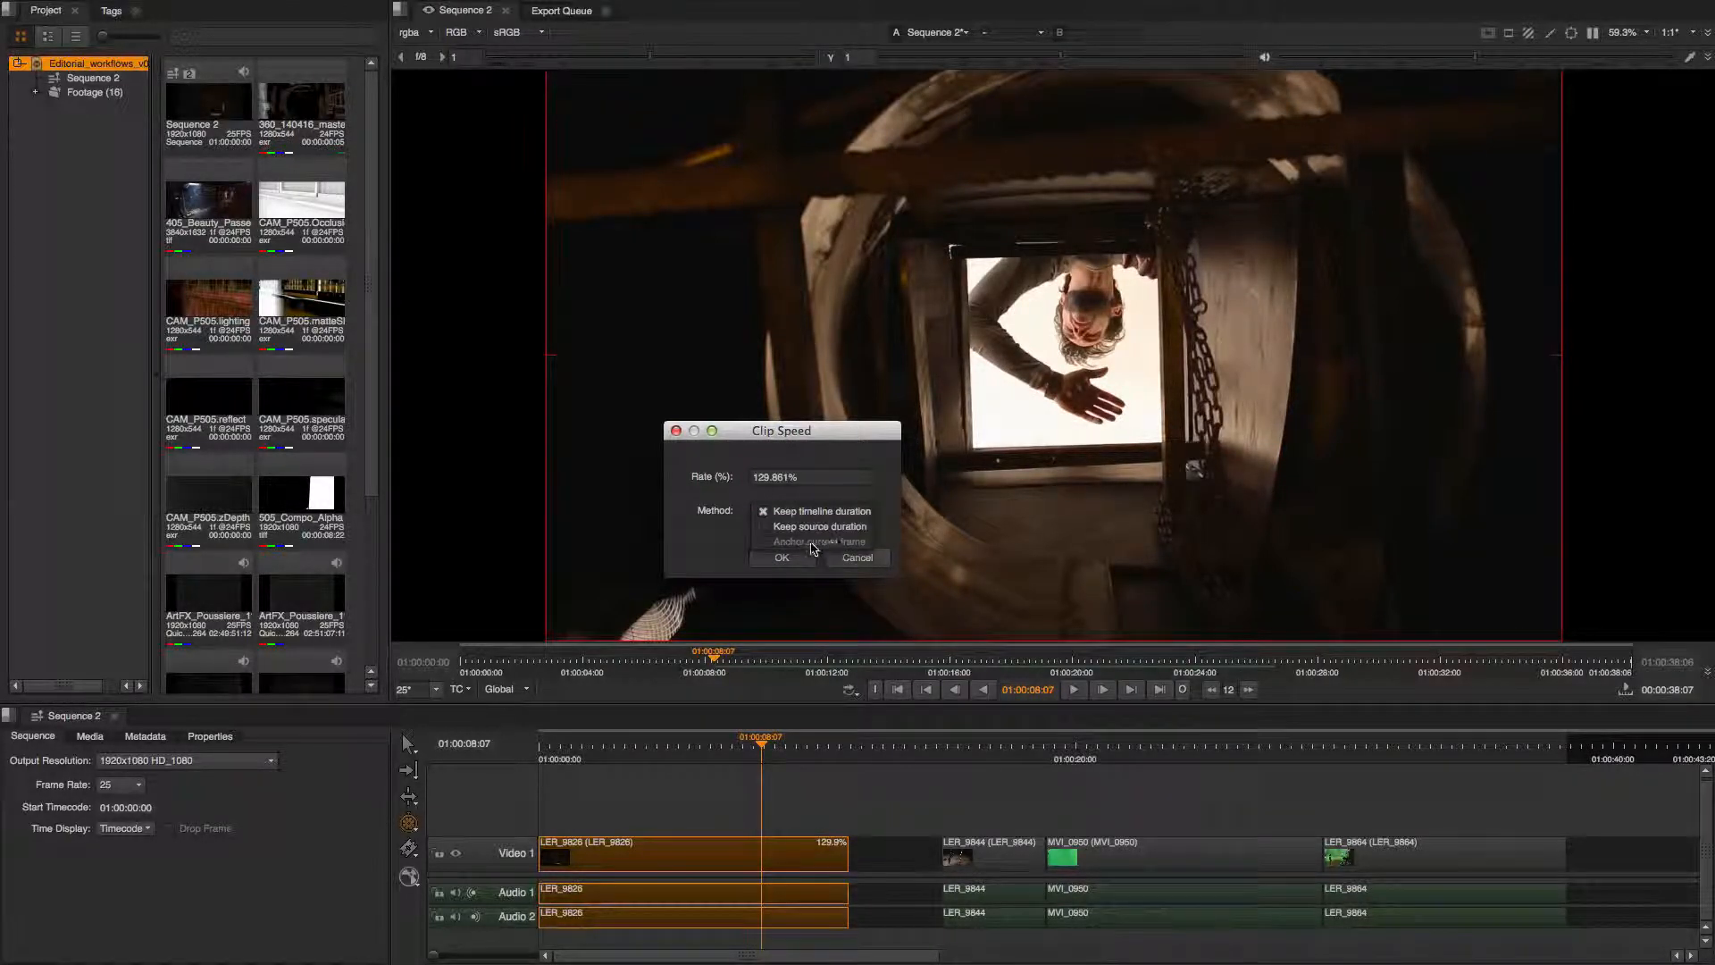
left_click(887, 515)
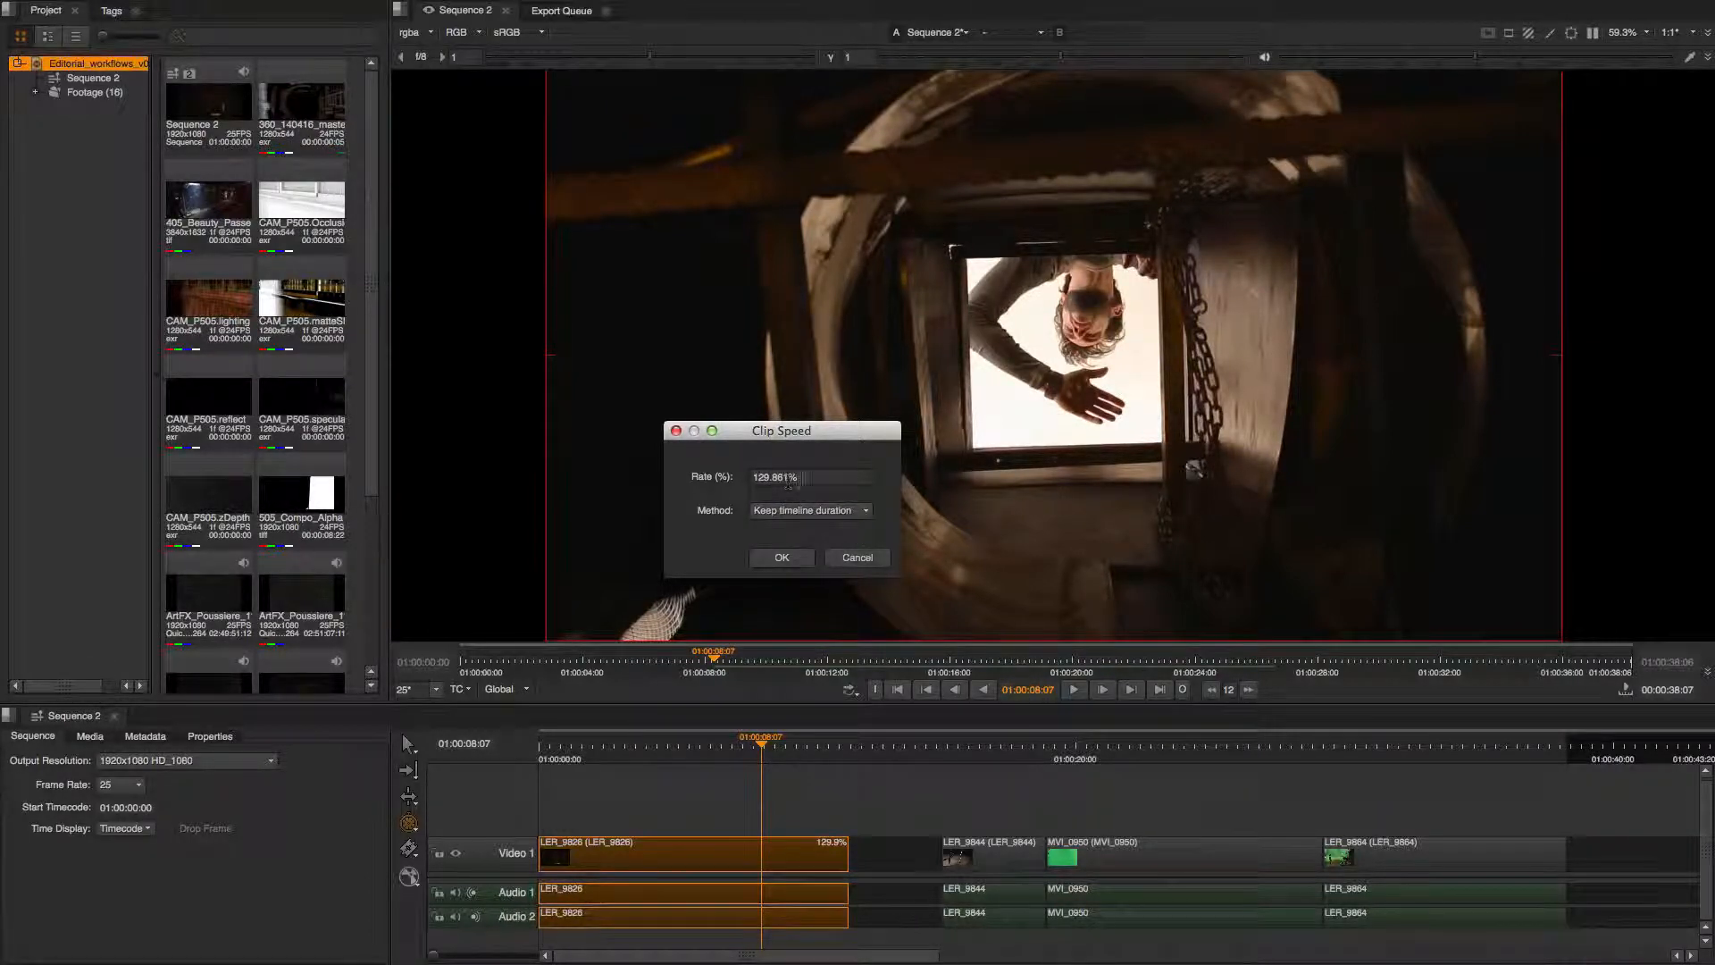
left_click(789, 480)
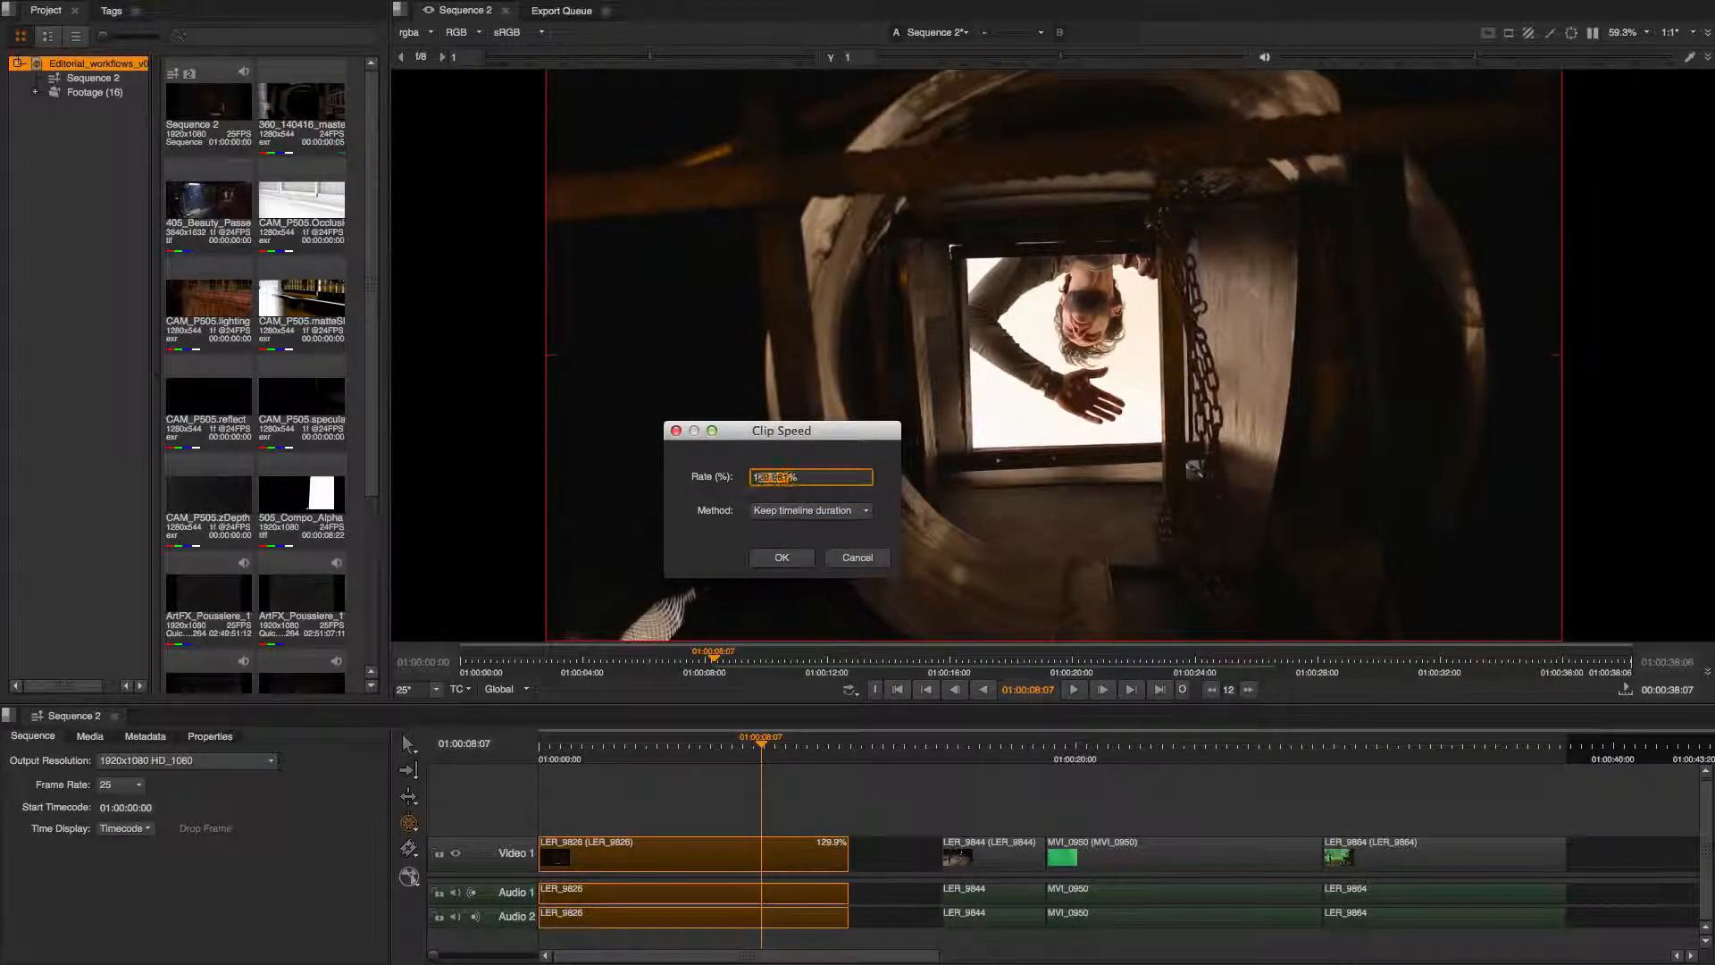
left_click_drag(774, 477, 735, 480)
left_click(785, 564)
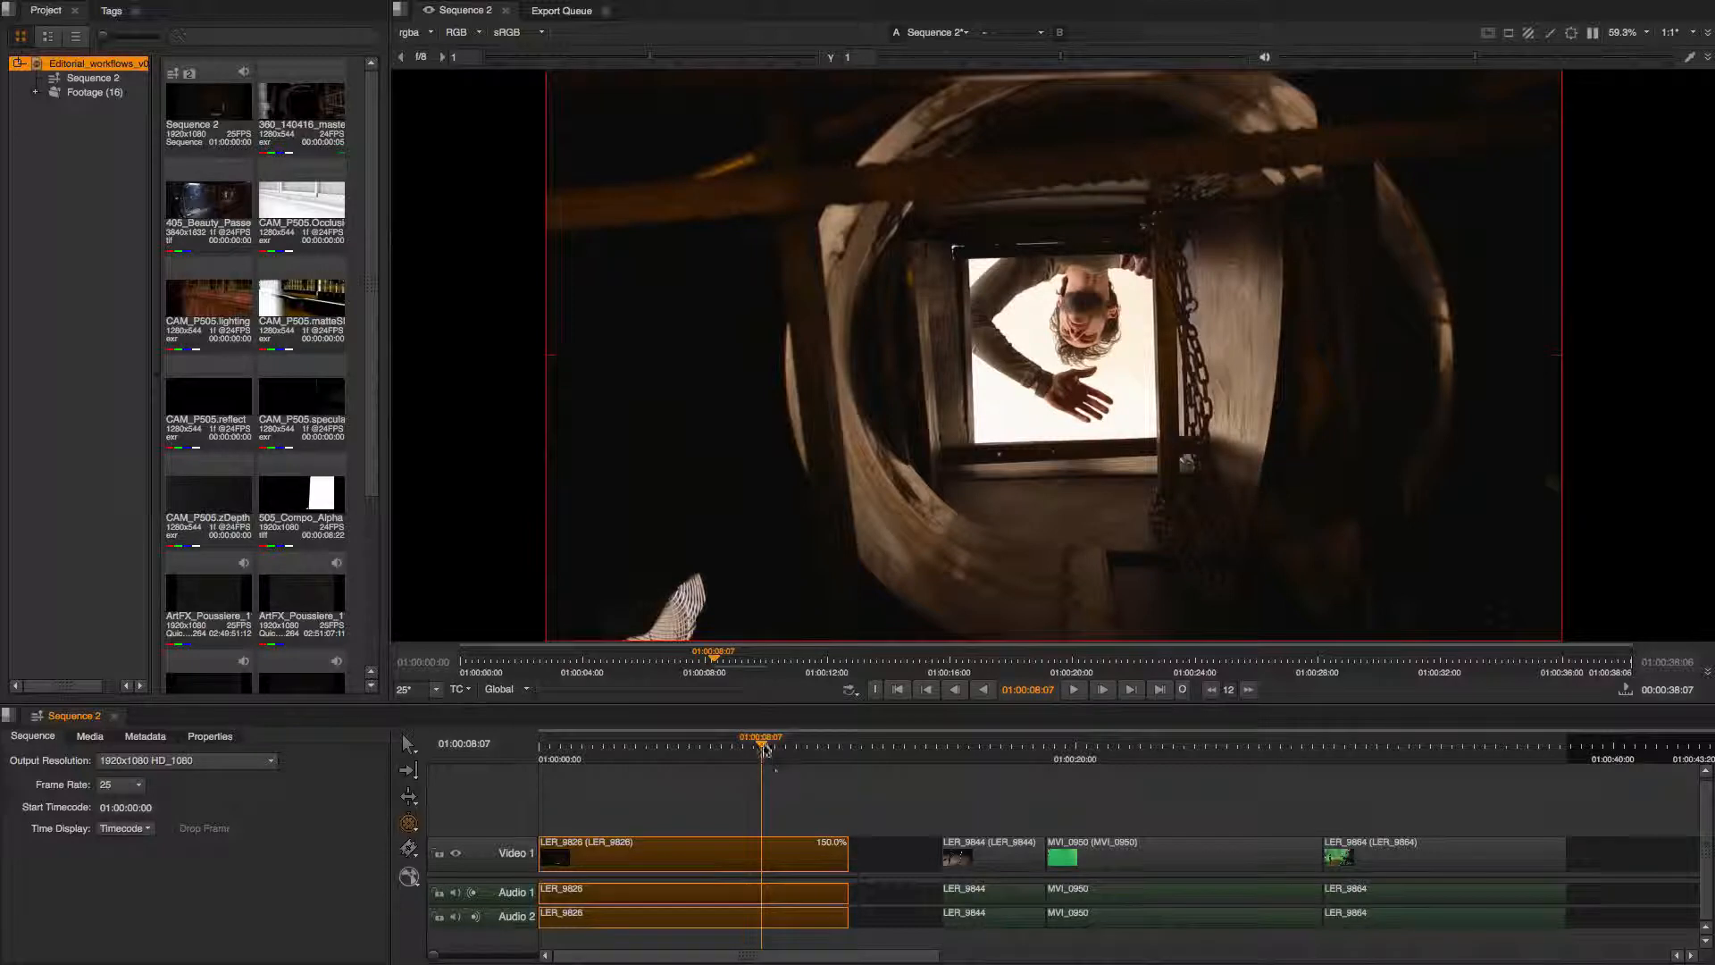
Delete the empty gap after the retimed LER_9826 clip.
left_click_drag(764, 748, 727, 744)
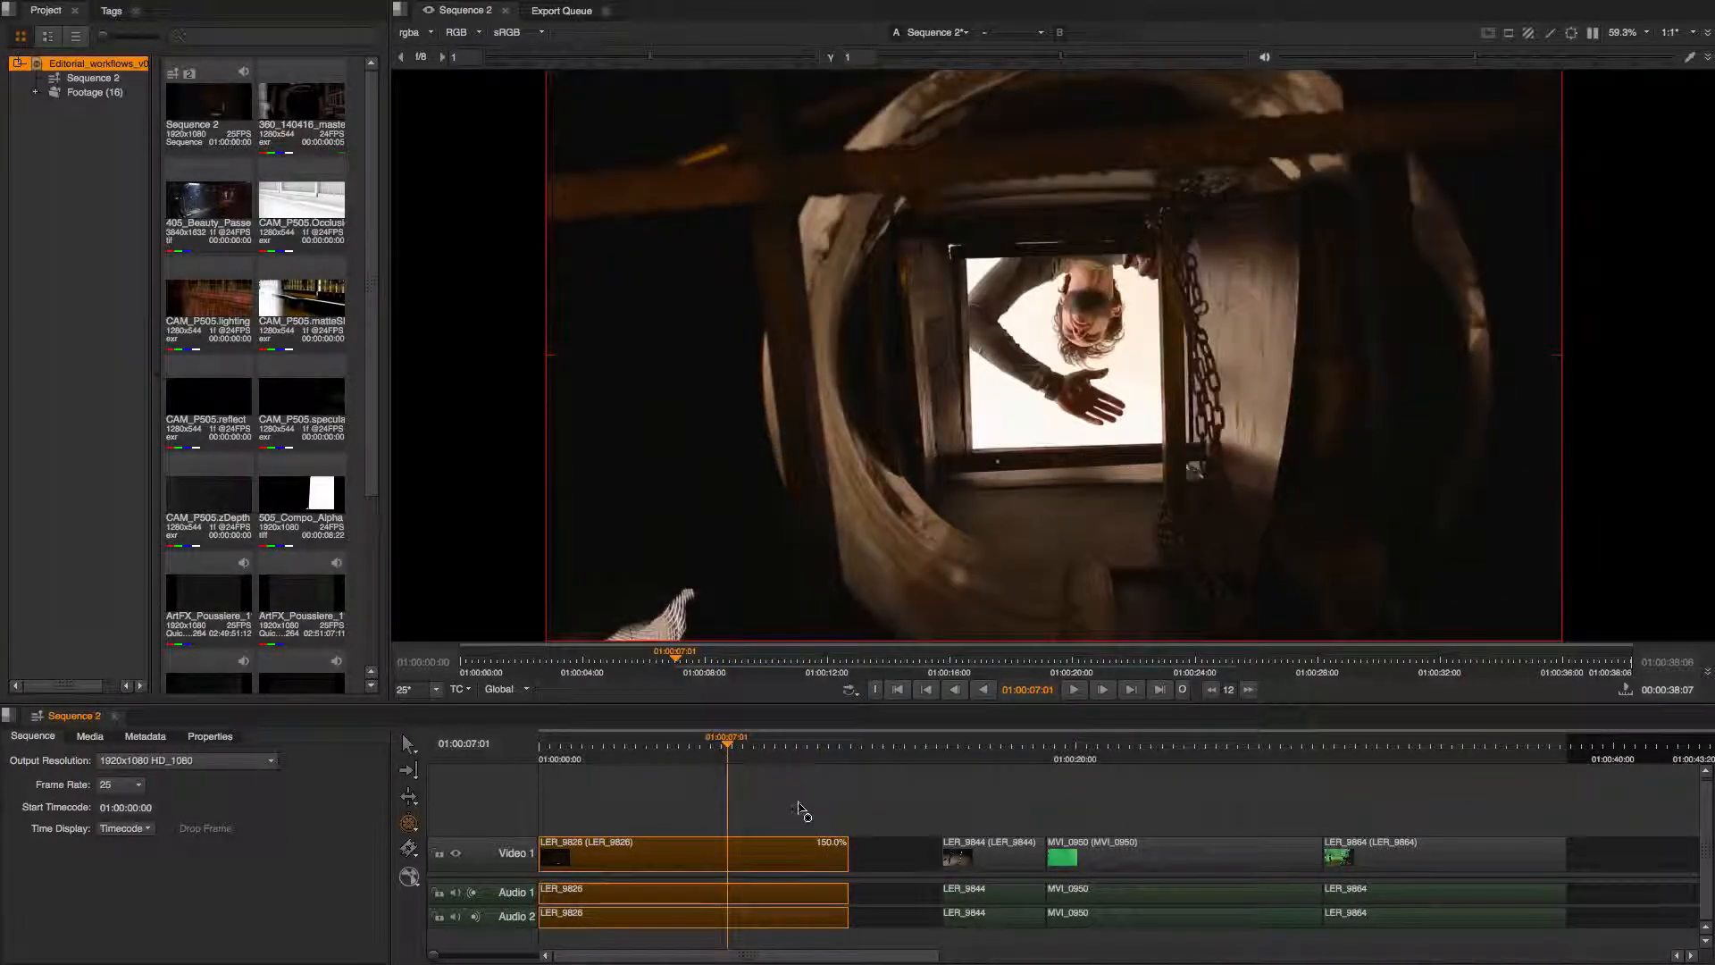
key("q")
left_click(899, 858)
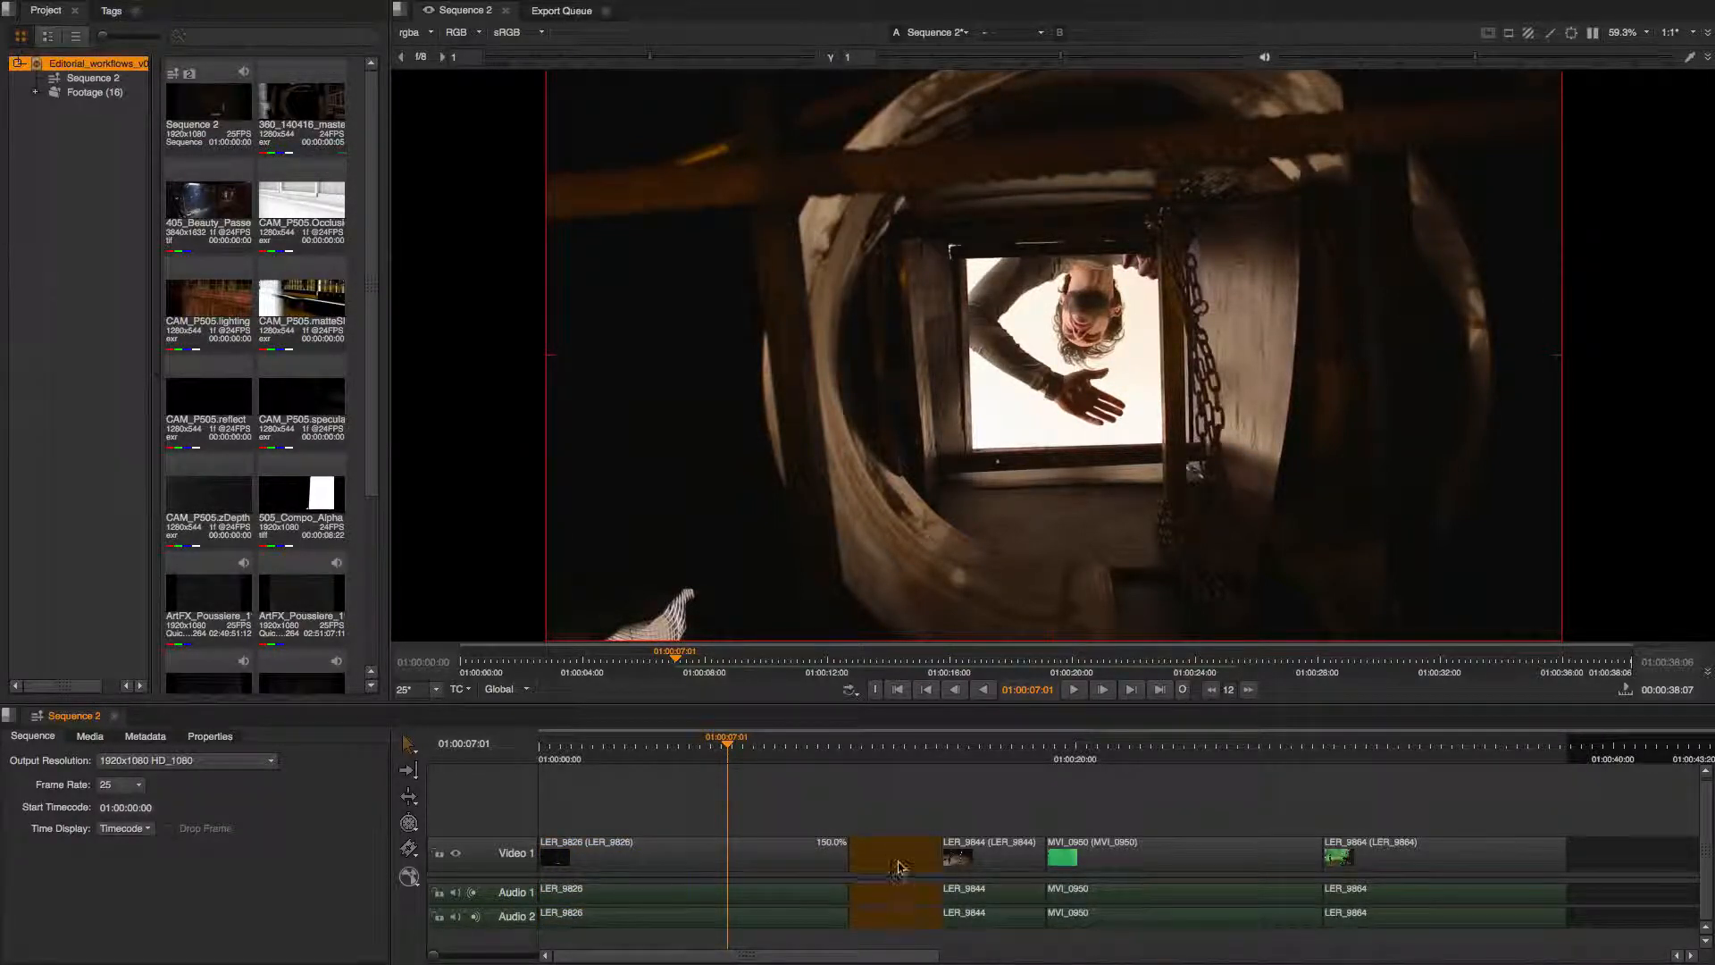
key("Delete")
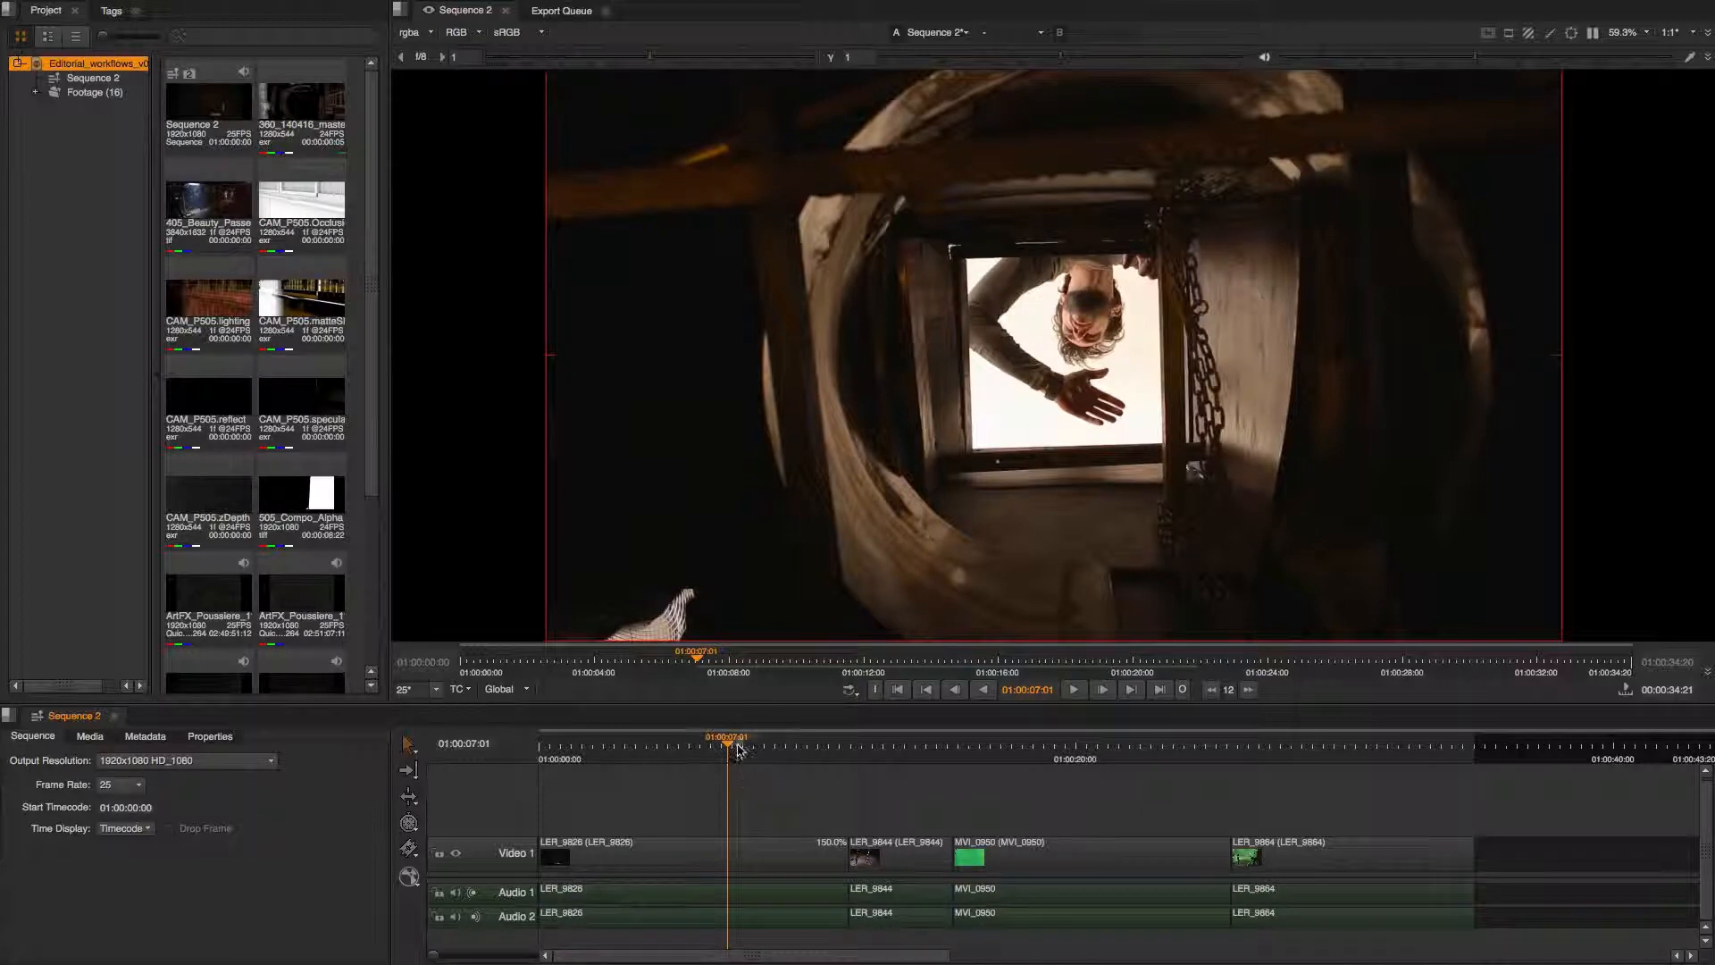
Play back the sequence to review the edits.
left_click_drag(733, 745, 603, 764)
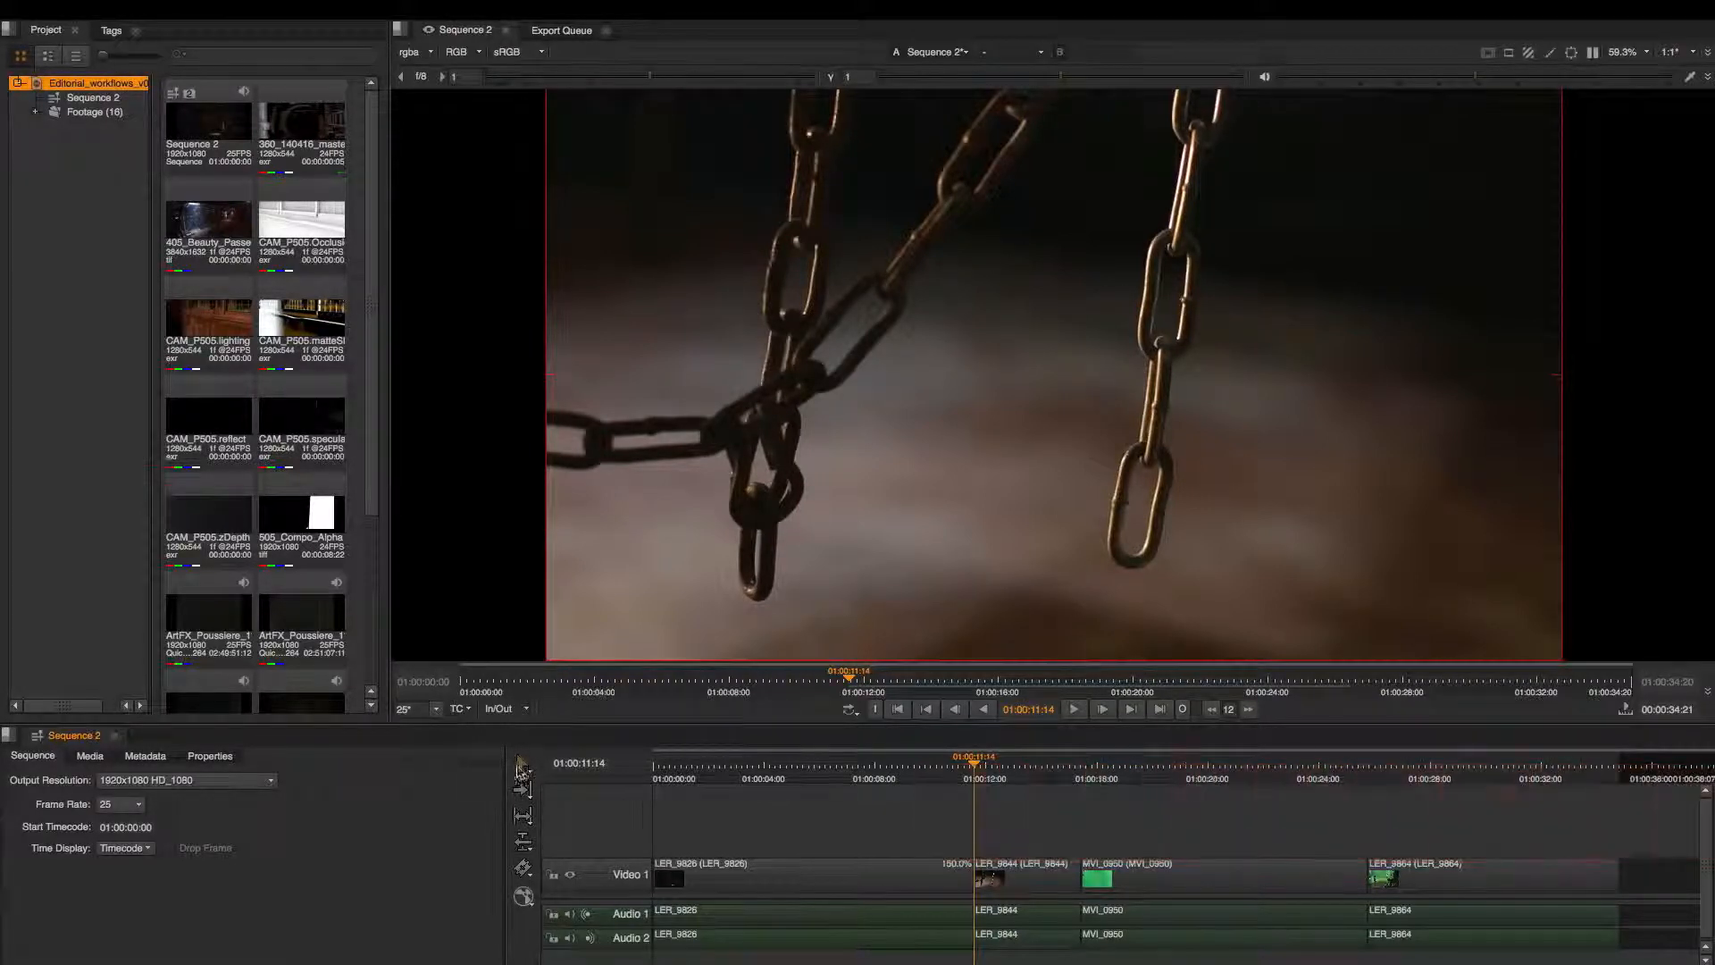
left_click(525, 763)
left_click(1025, 891)
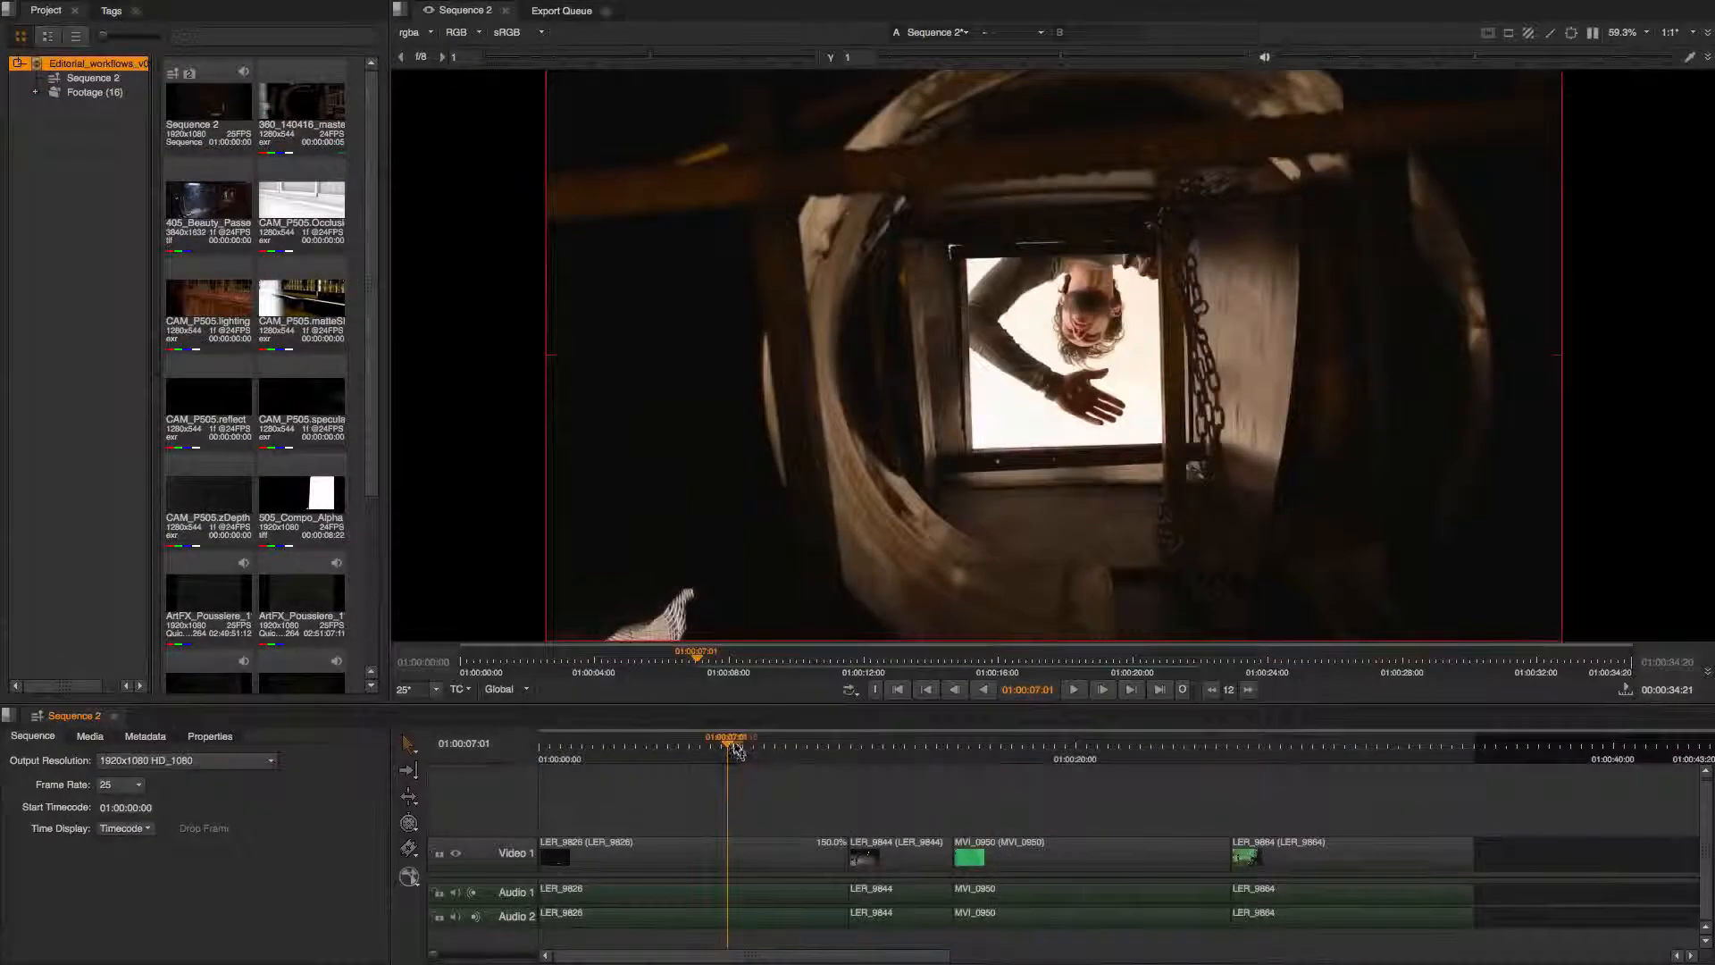
left_click_drag(727, 768, 1209, 793)
key("space")
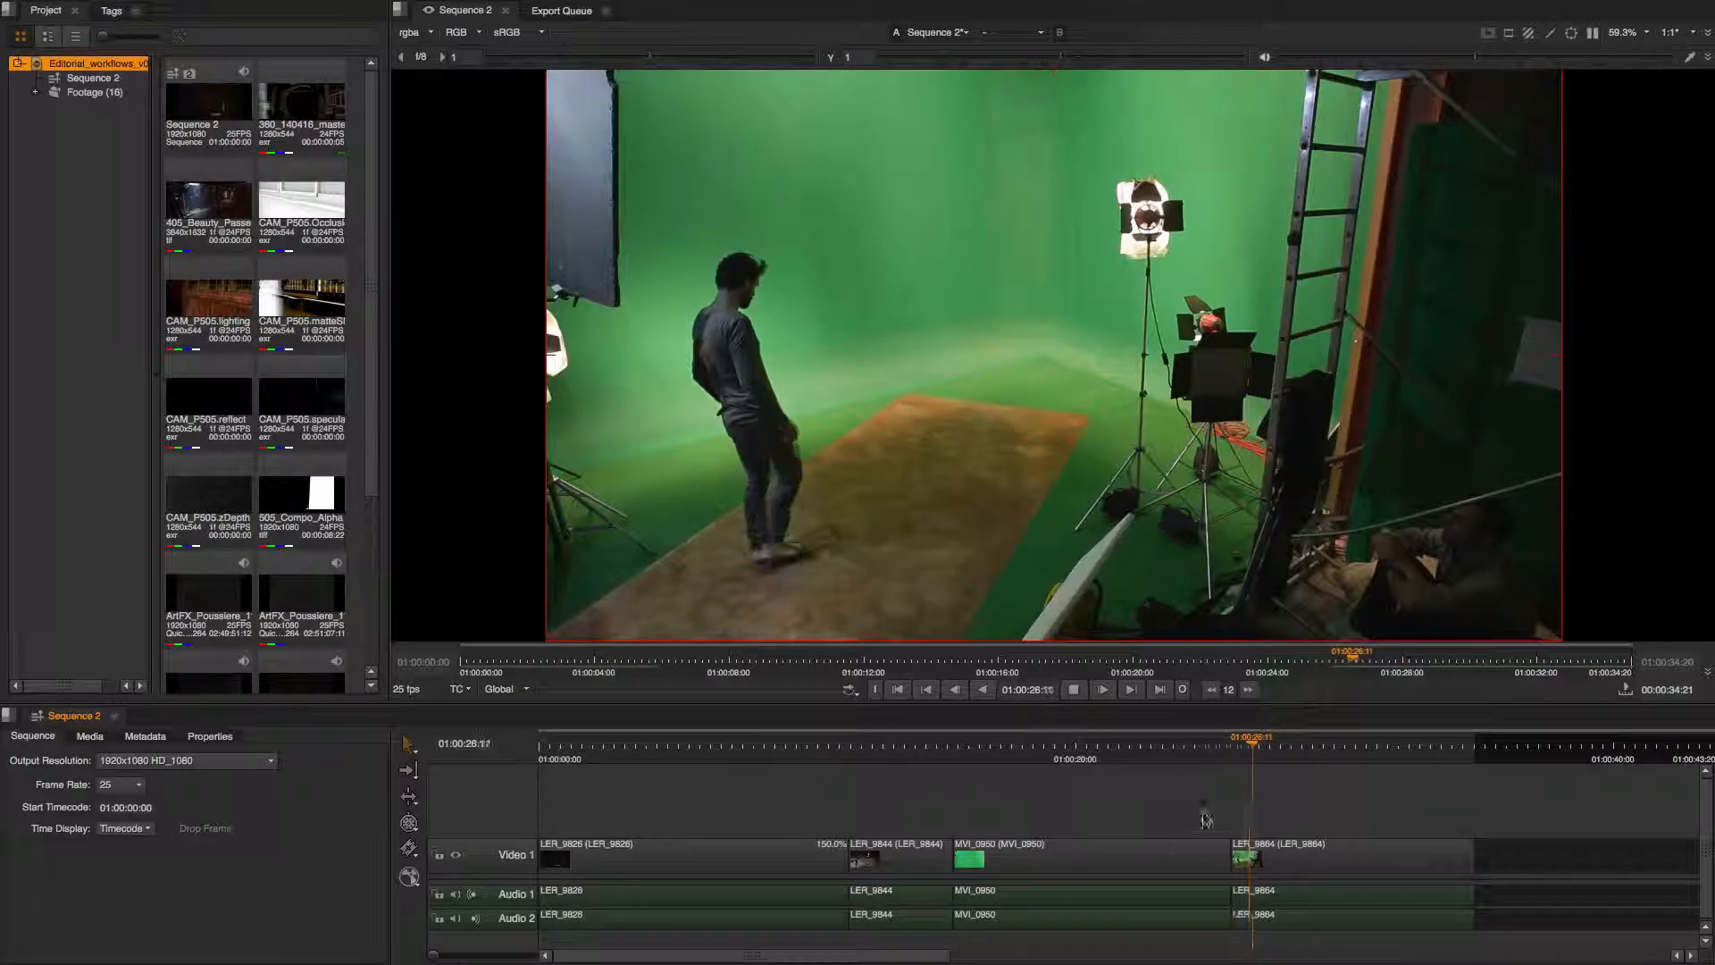
key("space")
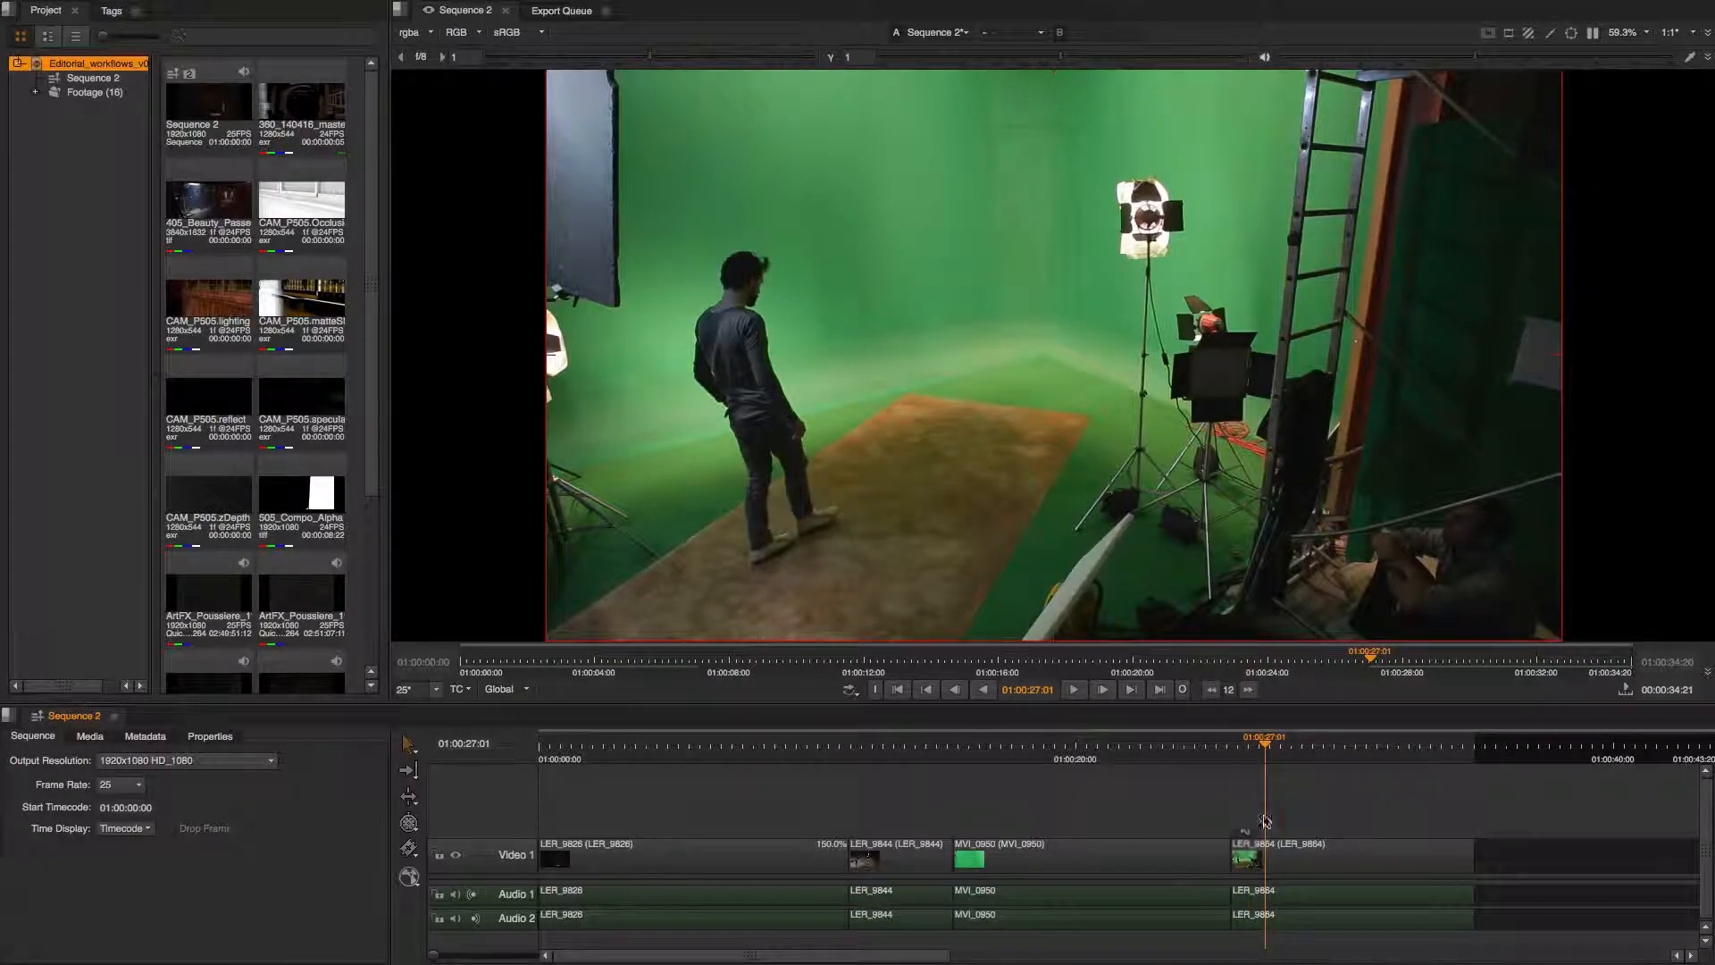